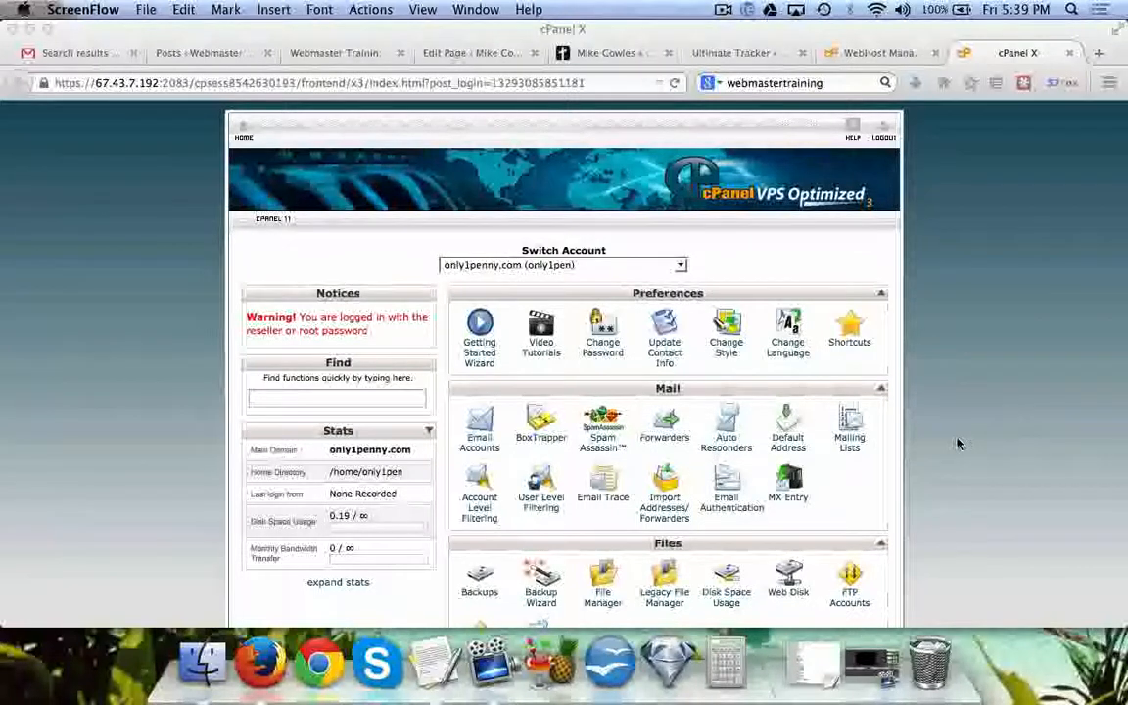
Open the WordPress script from the Softaculous Apps Installer scripts and bring up its installation form.
{"action": "scroll", "coordinate": [958, 444], "scroll_direction": "down", "scroll_amount": 5}
{"action": "scroll", "coordinate": [958, 443], "scroll_direction": "down", "scroll_amount": 15}
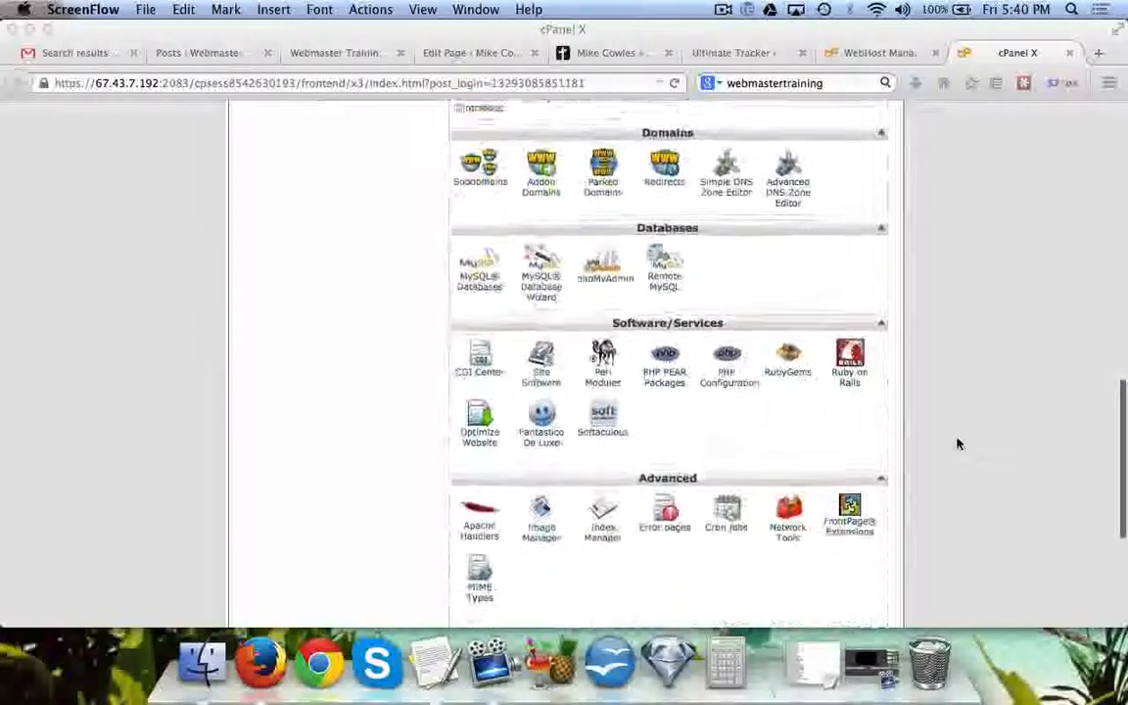
{"action": "scroll", "coordinate": [958, 444], "scroll_direction": "down", "scroll_amount": 7}
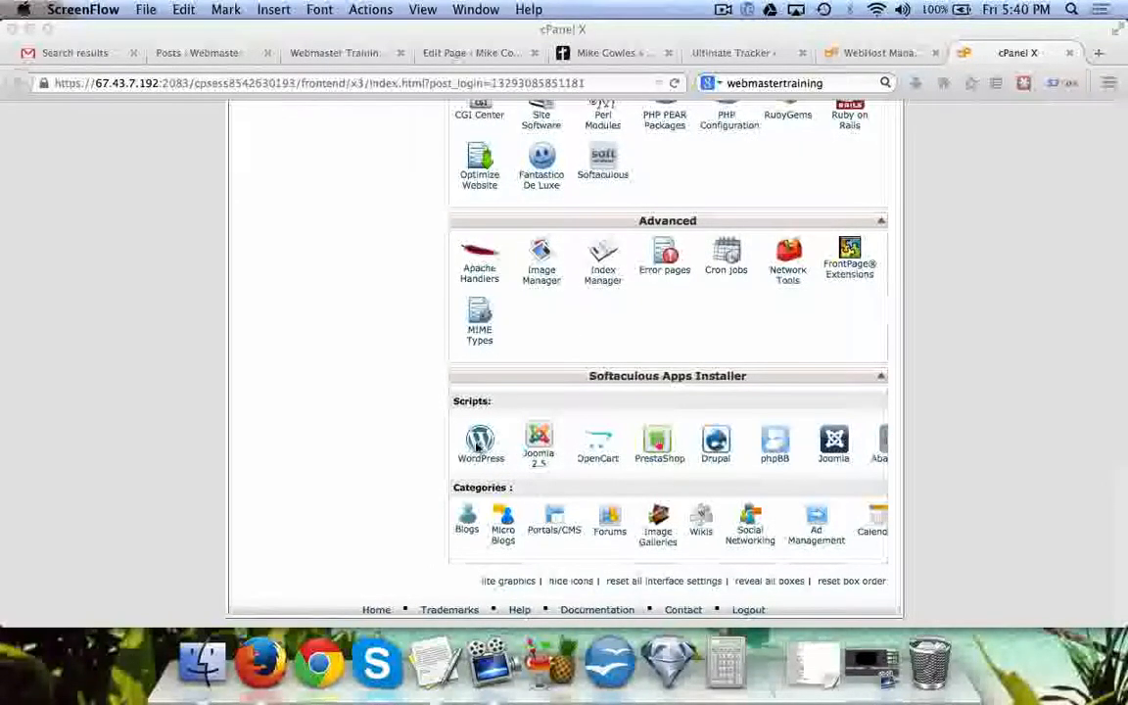
{"action": "left_click", "coordinate": [478, 446]}
{"action": "left_click", "coordinate": [478, 447]}
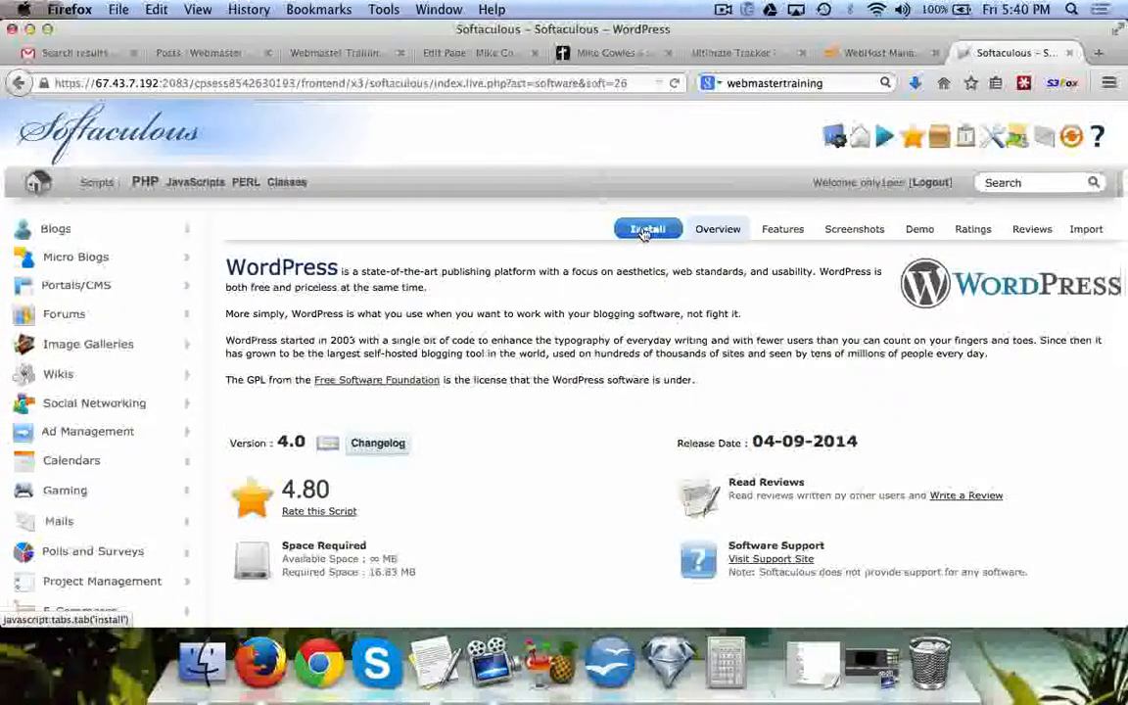
{"action": "left_click", "coordinate": [645, 231]}
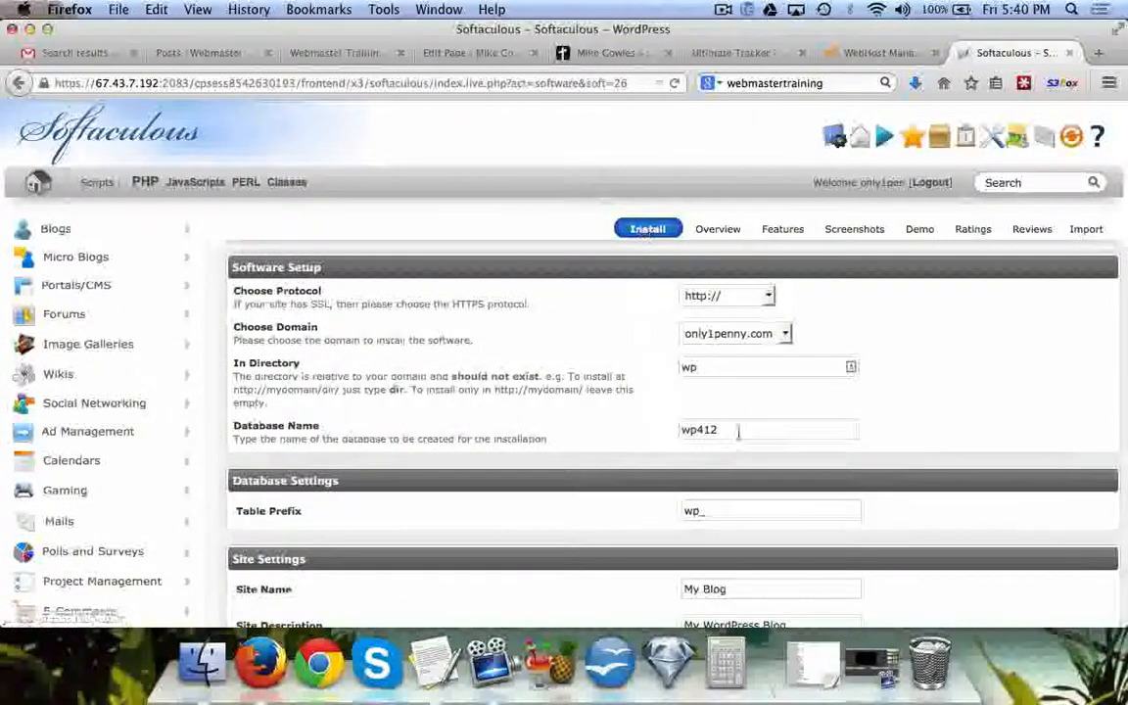
Keep only1penny.com as the installation domain and clear the installation directory so it is empty.
{"action": "left_click", "coordinate": [734, 334]}
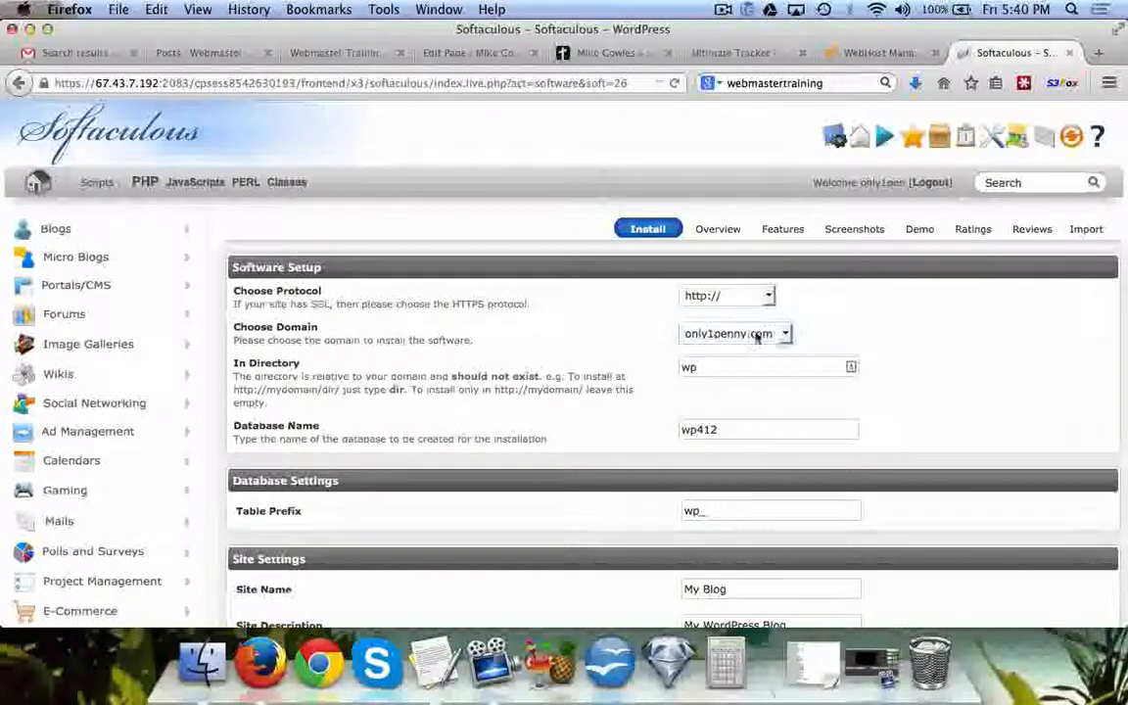
{"action": "left_click", "coordinate": [730, 376]}
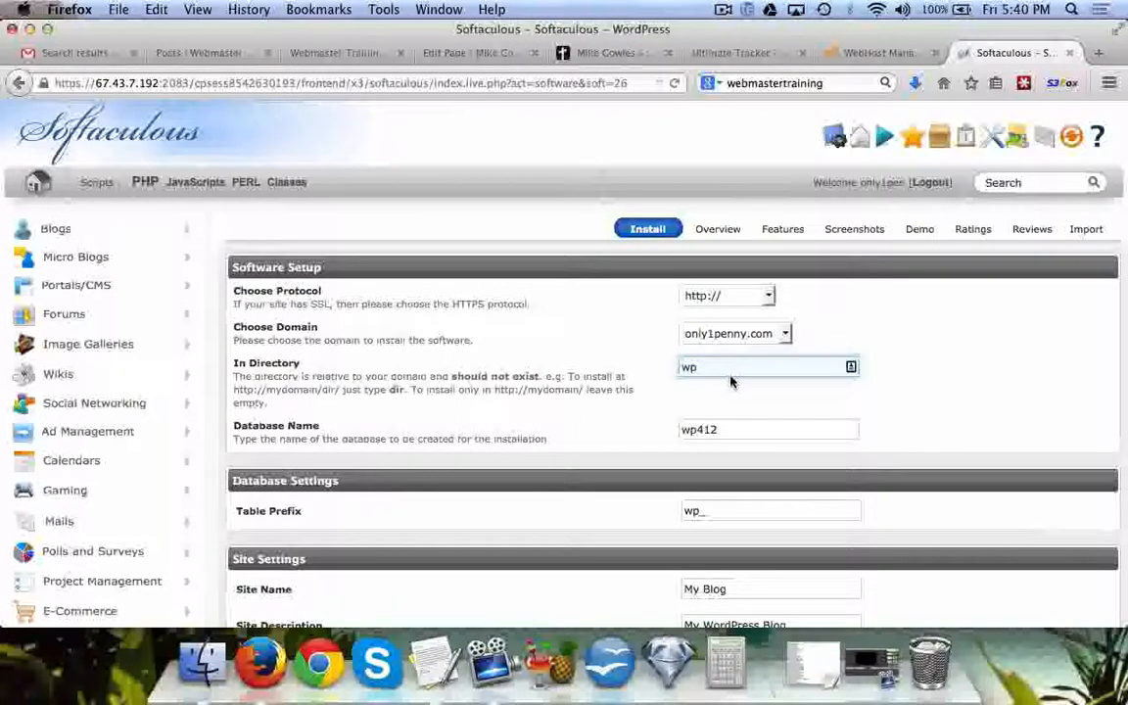
{"action": "left_click_drag", "start_coordinate": [702, 367], "coordinate": [661, 363]}
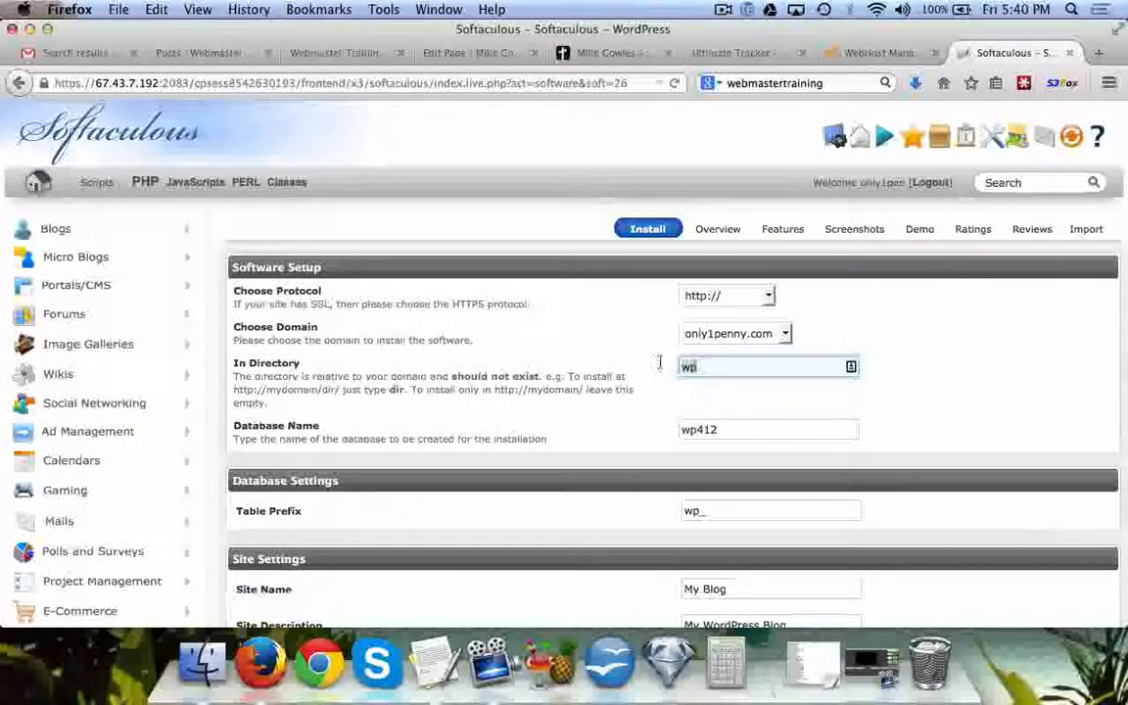
{"action": "key", "text": "BackSpace"}
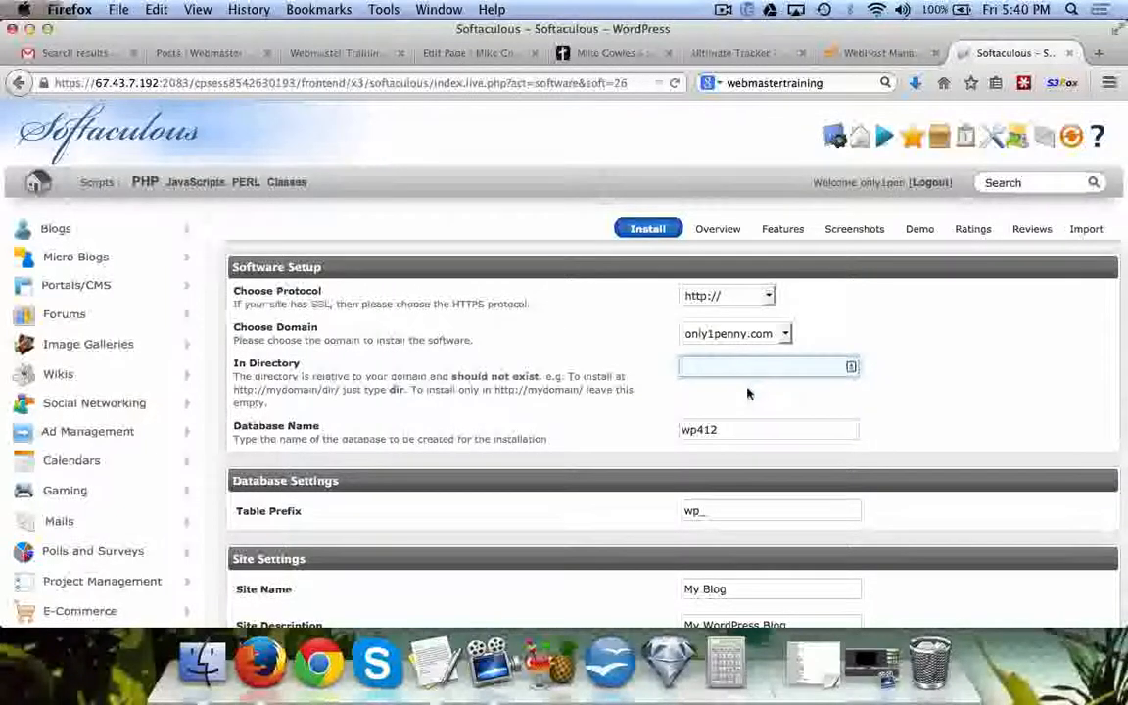
Set the database name for the WordPress installation to pc412.
{"action": "scroll", "coordinate": [747, 391], "scroll_direction": "down", "scroll_amount": 2}
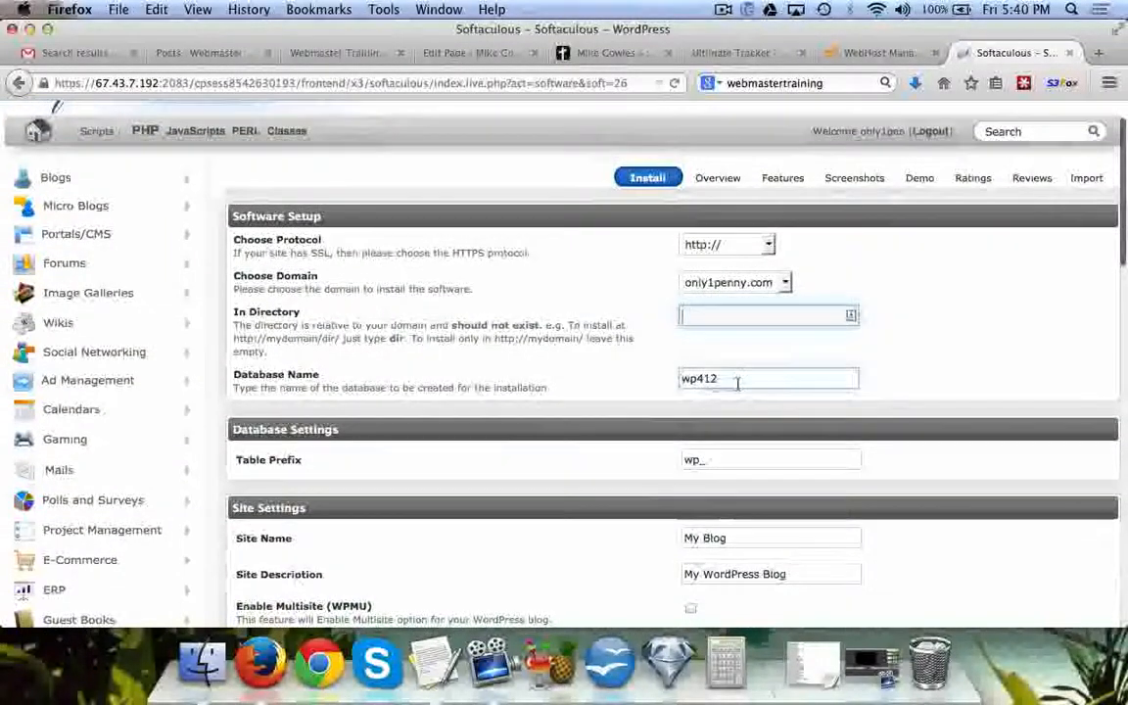
{"action": "left_click", "coordinate": [686, 378]}
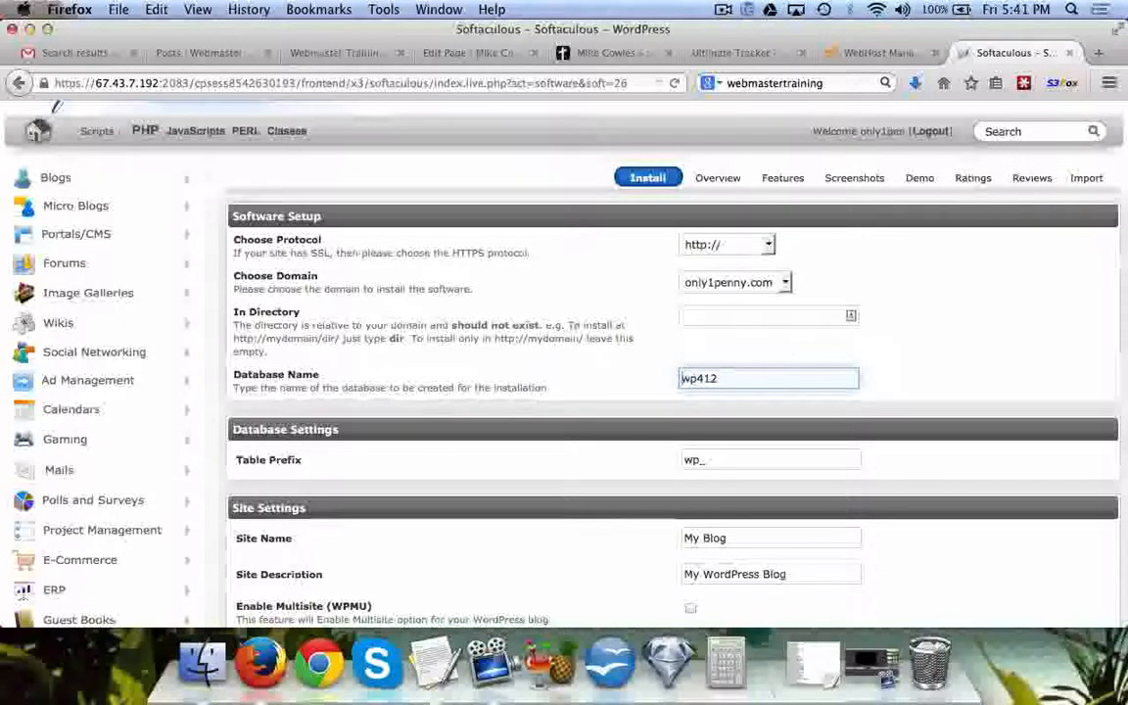
{"action": "type", "text": "pc"}
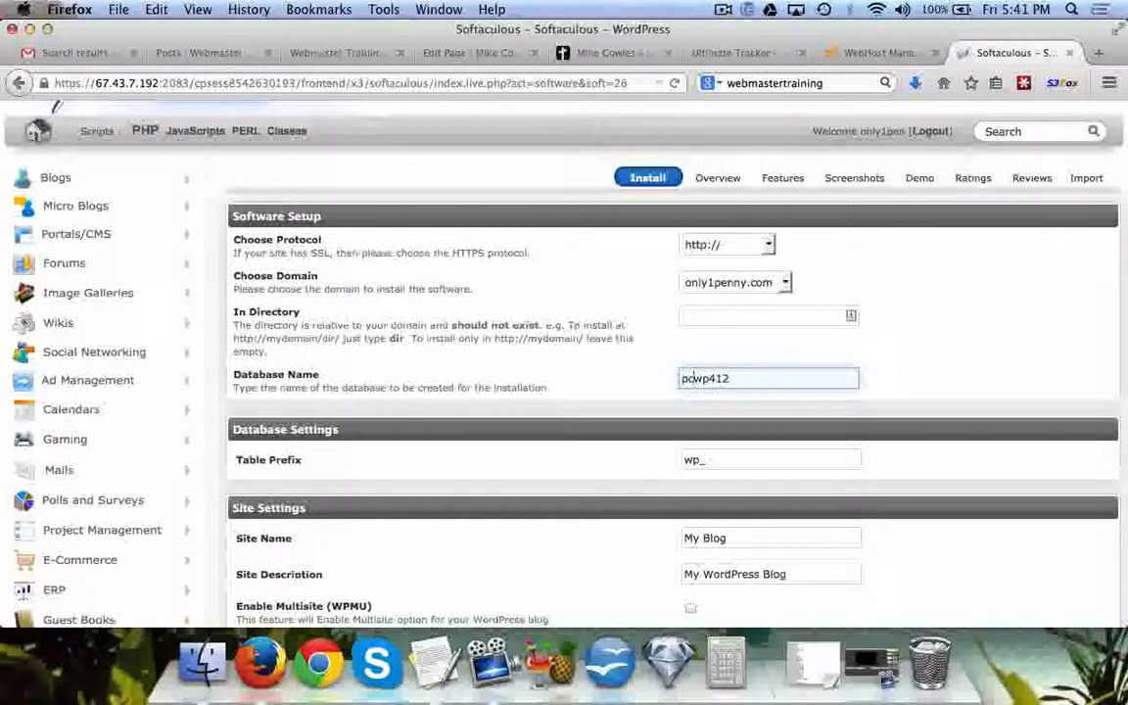
{"action": "left_click", "coordinate": [709, 379]}
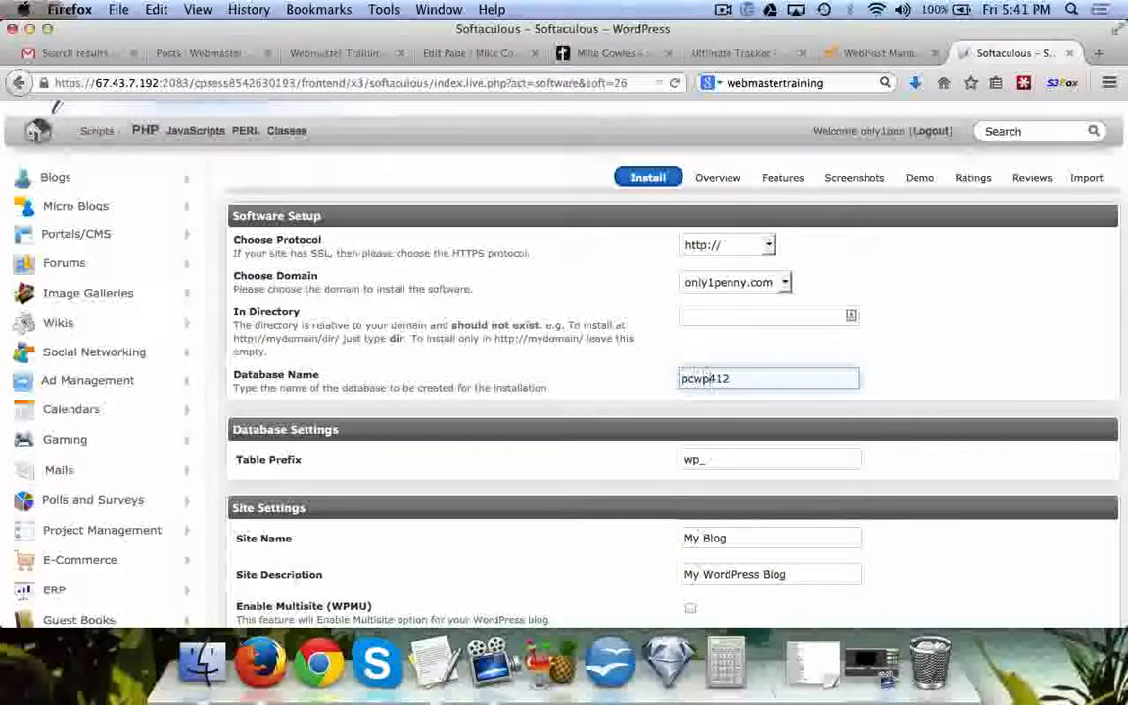
{"action": "key", "text": "BackSpace"}
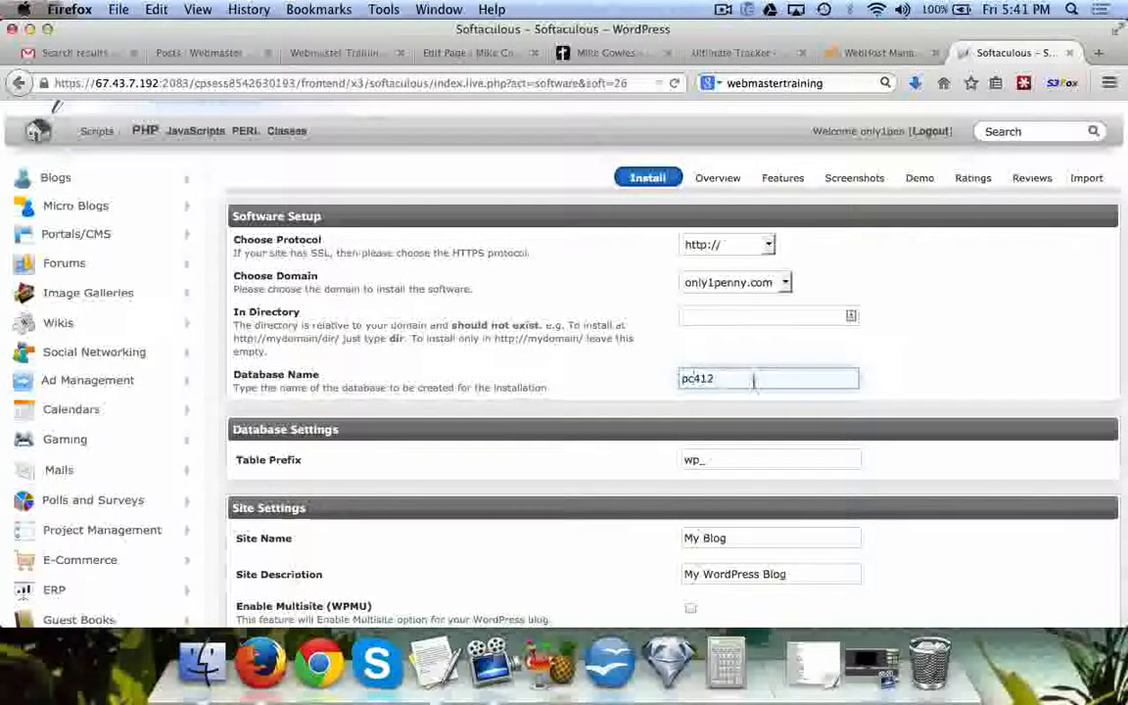
Set the database table prefix to pc_.
{"action": "left_click", "coordinate": [697, 461]}
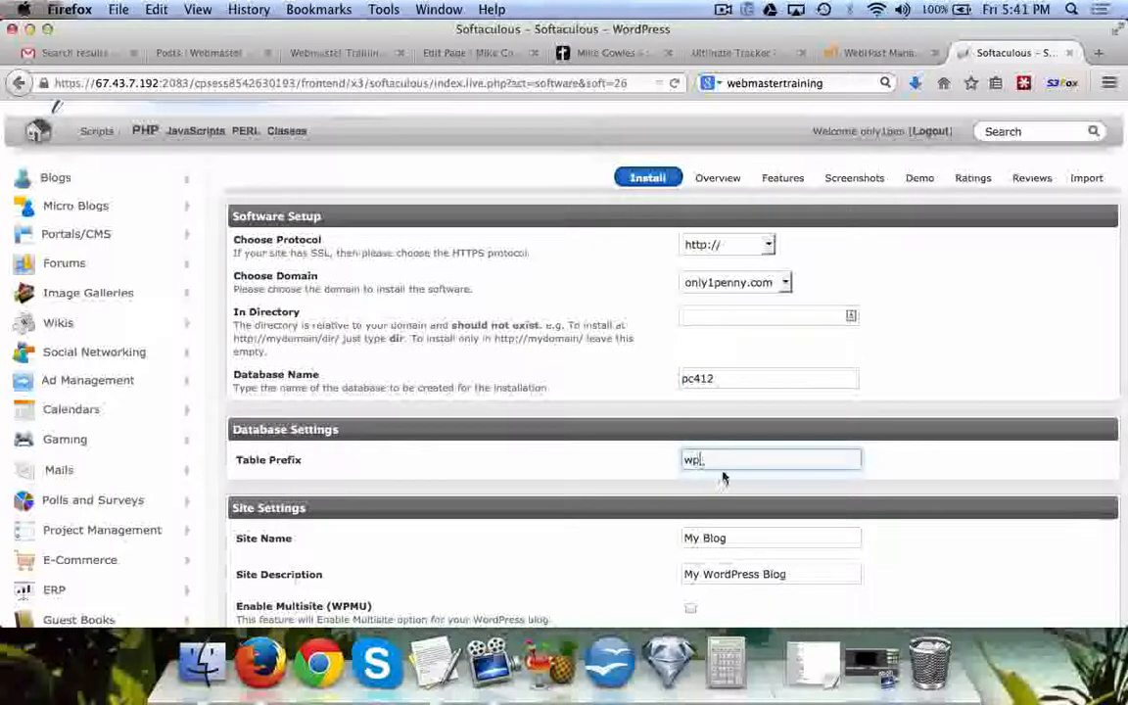
{"action": "key", "text": "BackSpace"}
{"action": "key", "text": "BackSpace"}
{"action": "key", "text": "BackSpace"}
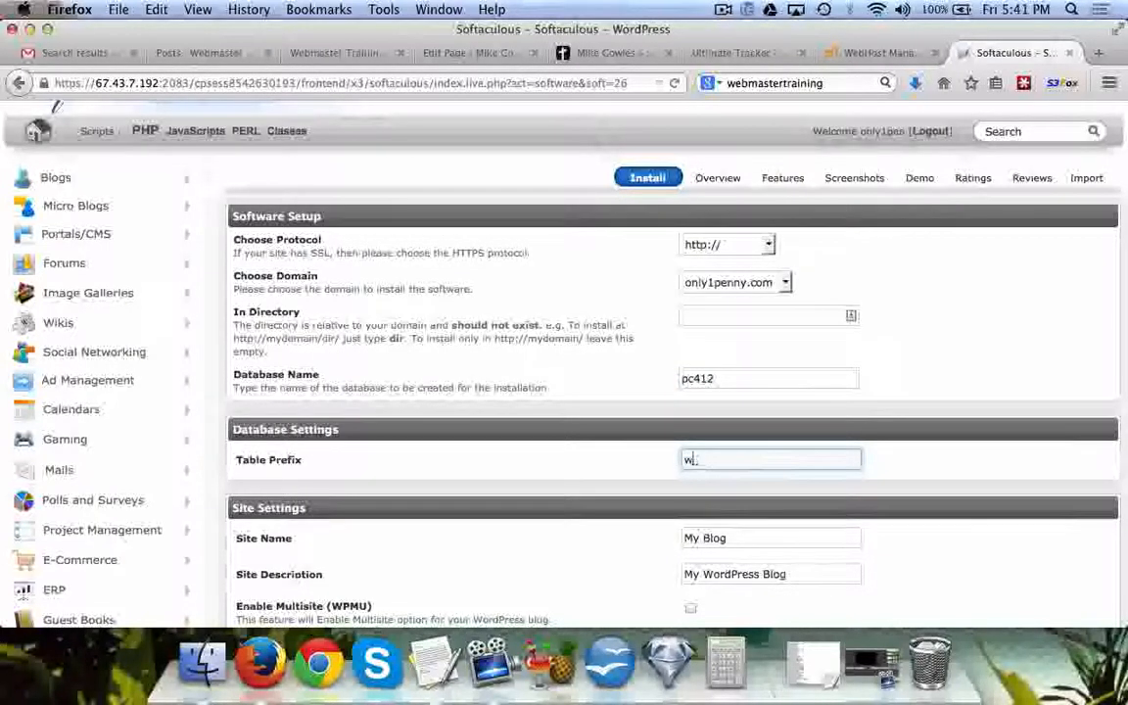
{"action": "type", "text": "pc_"}
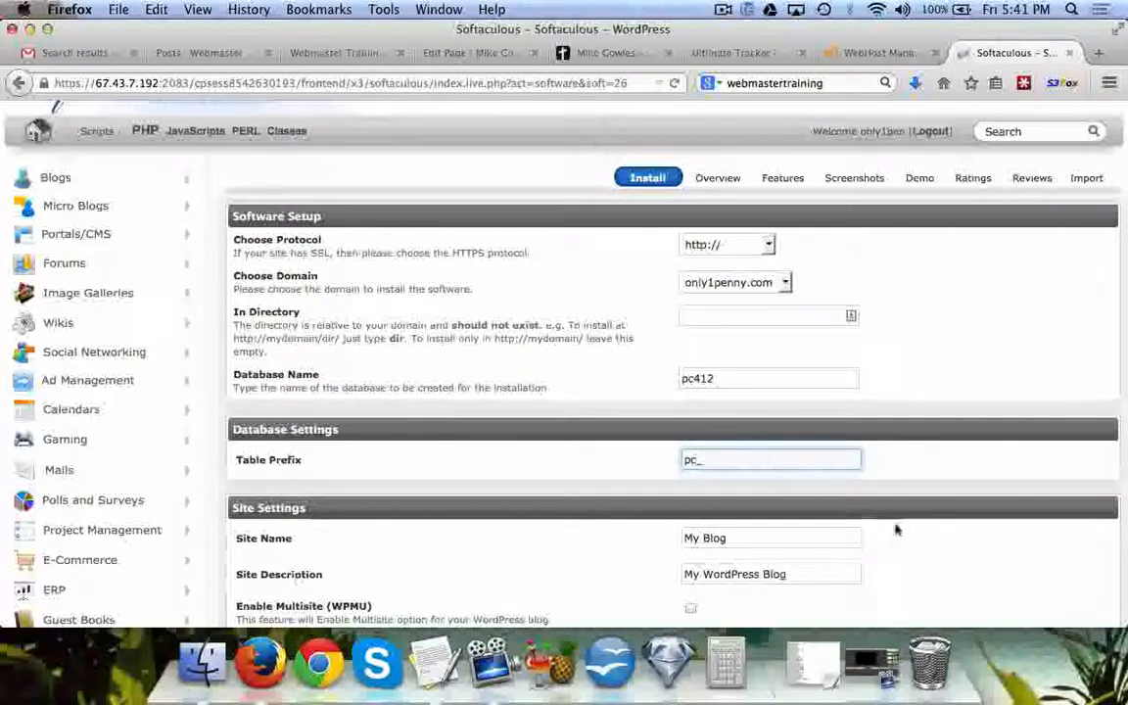
Set the site name to "One Penny" and the site description to "Get Hosting For One Penny".
{"action": "scroll", "coordinate": [931, 533], "scroll_direction": "down", "scroll_amount": 3}
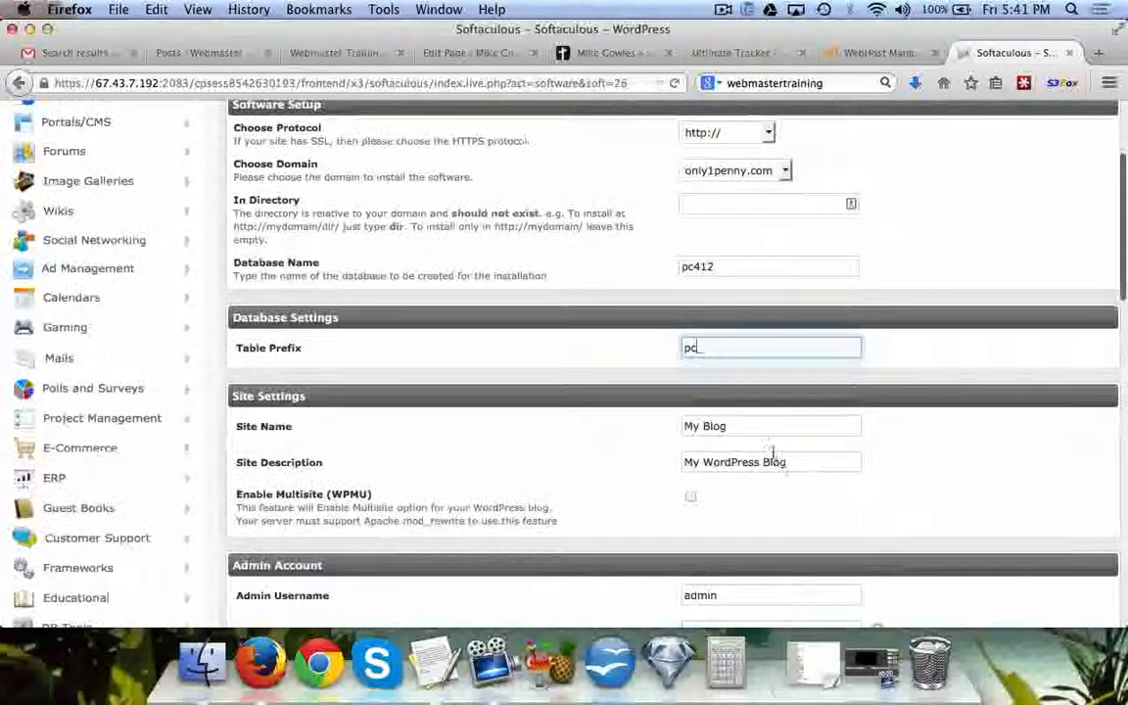
{"action": "left_click_drag", "start_coordinate": [748, 423], "coordinate": [649, 418]}
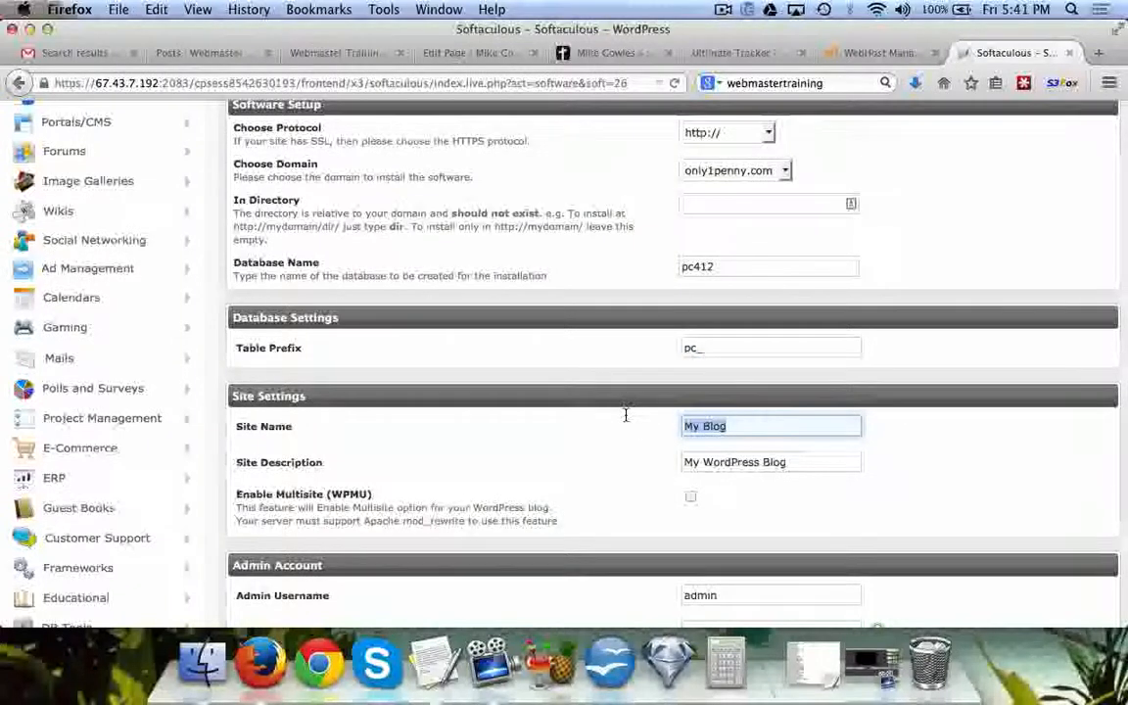
{"action": "type", "text": "One"}
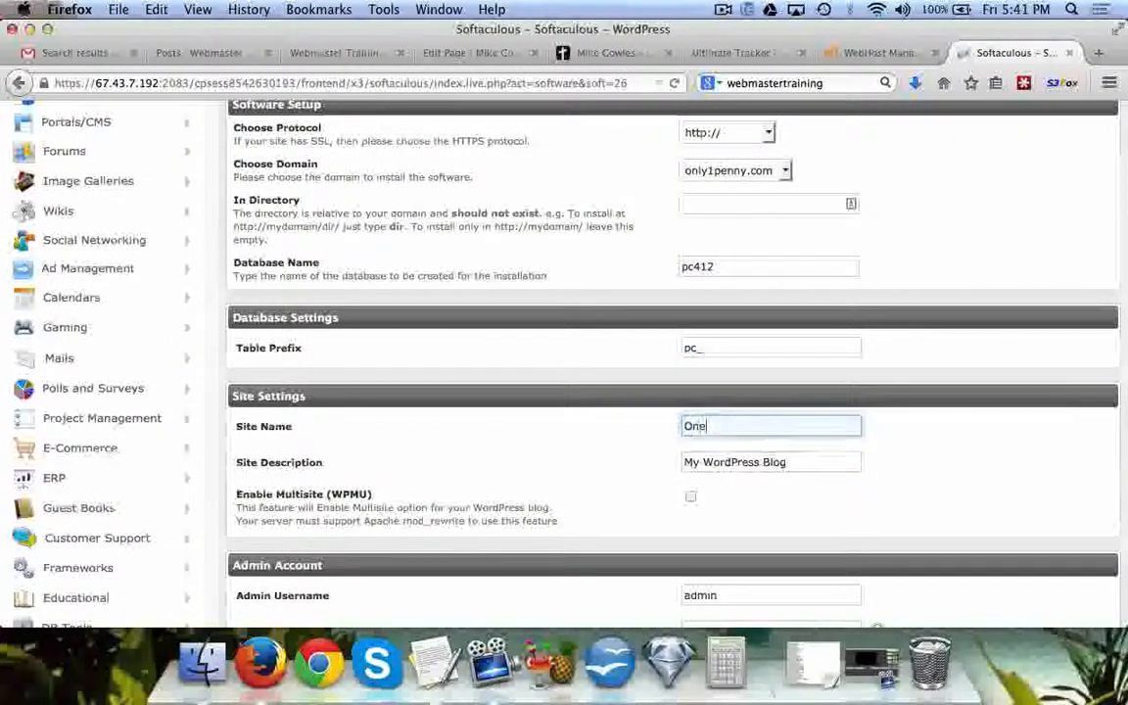
{"action": "type", "text": " Penny"}
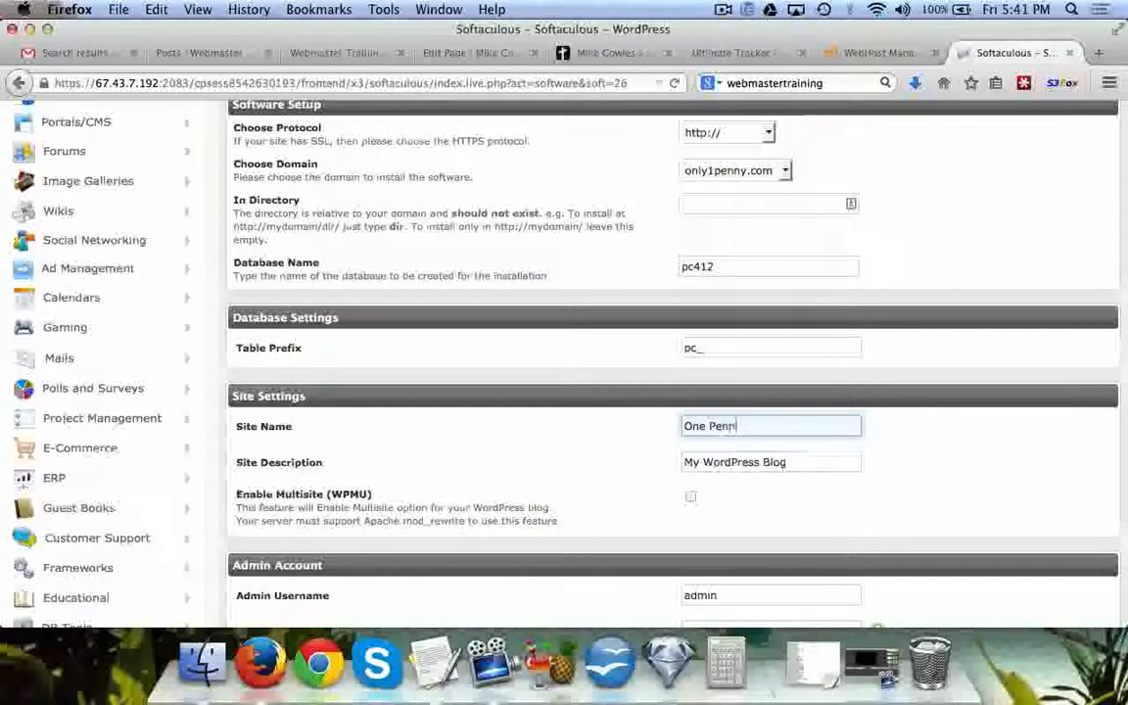
{"action": "key", "text": "Tab"}
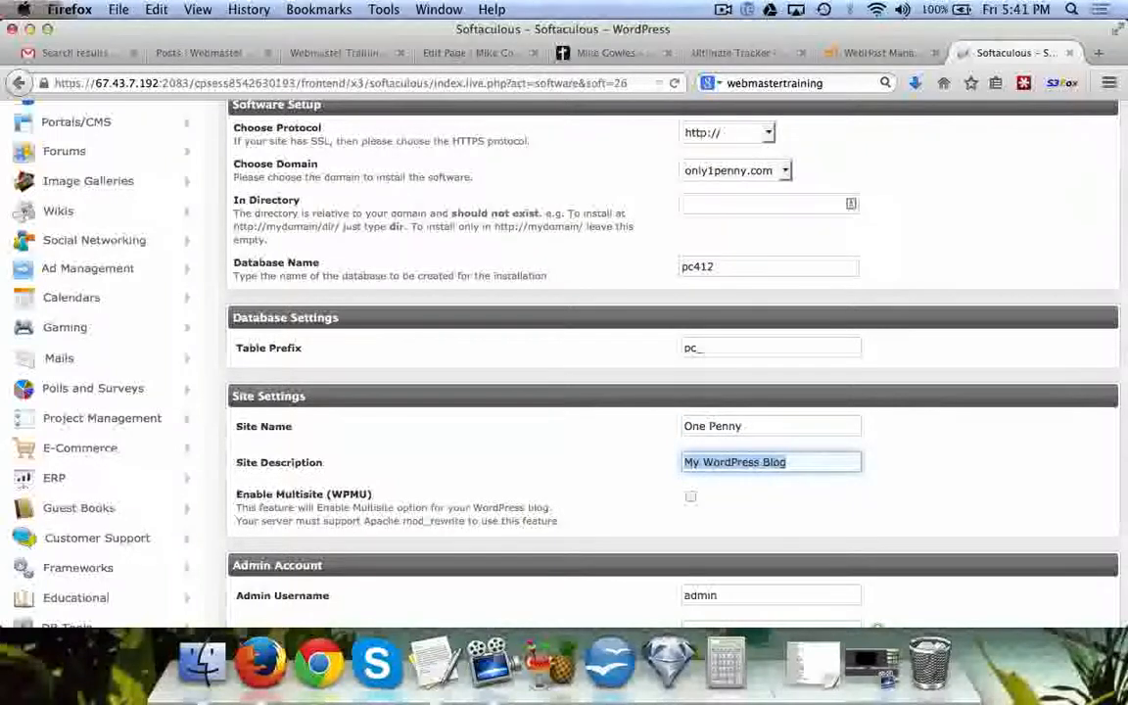
{"action": "type", "text": "Get Hotting For 1"}
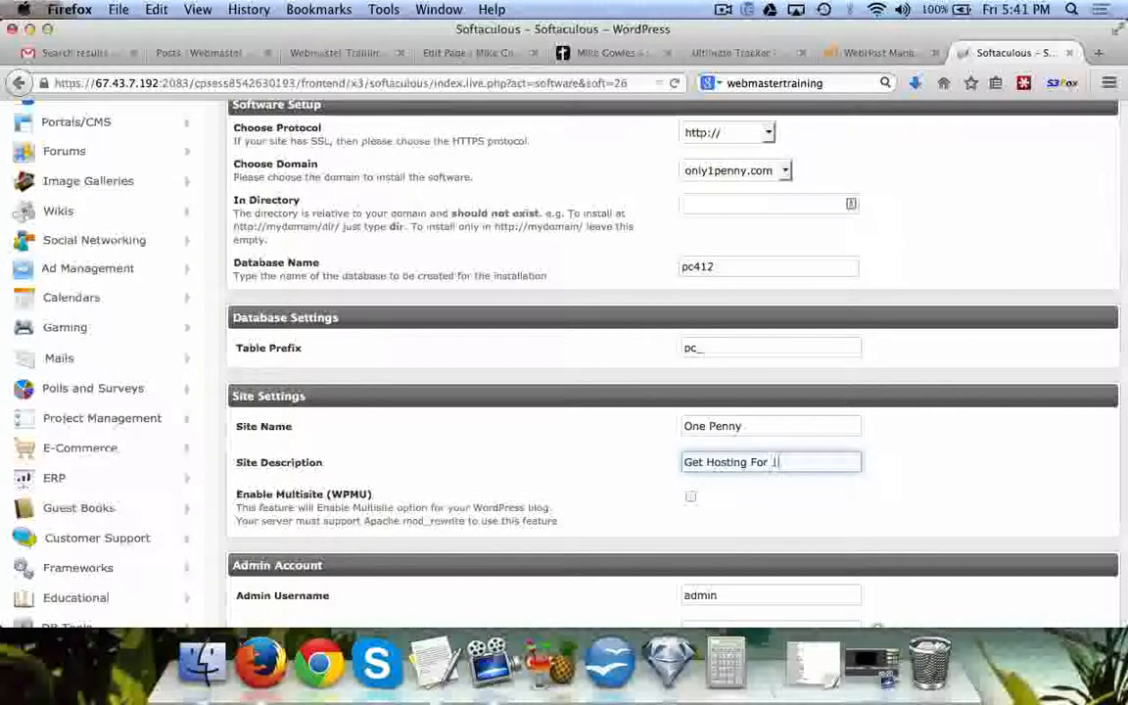
{"action": "type", "text": "One P"}
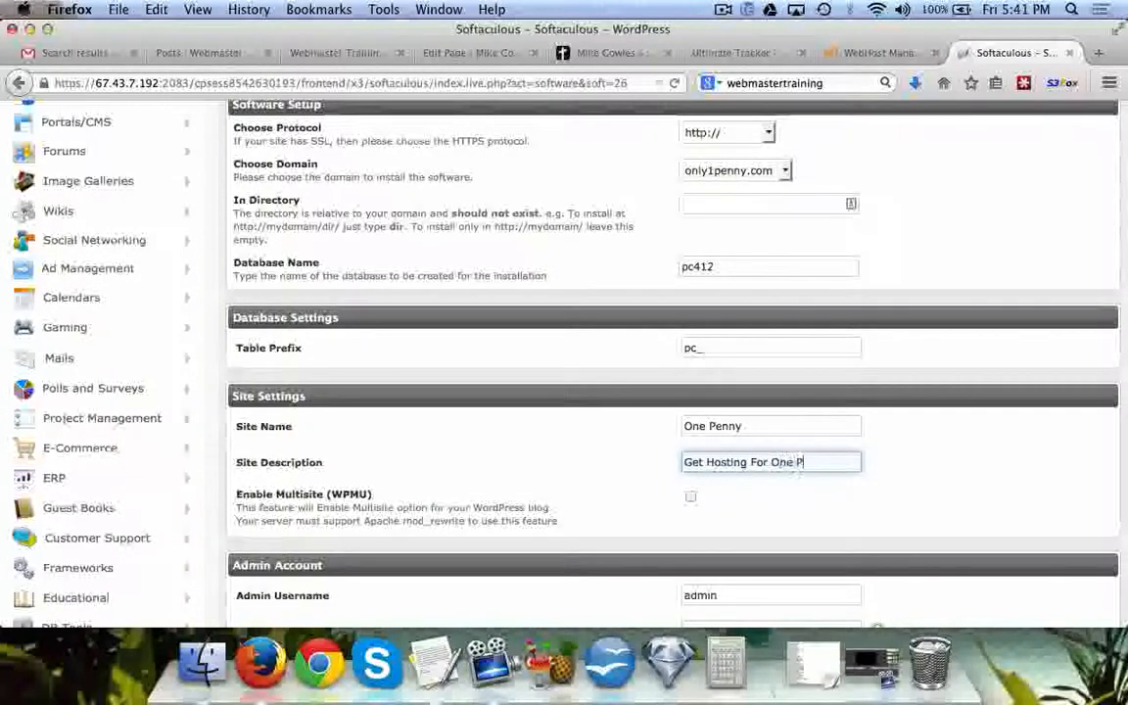
{"action": "type", "text": "enny"}
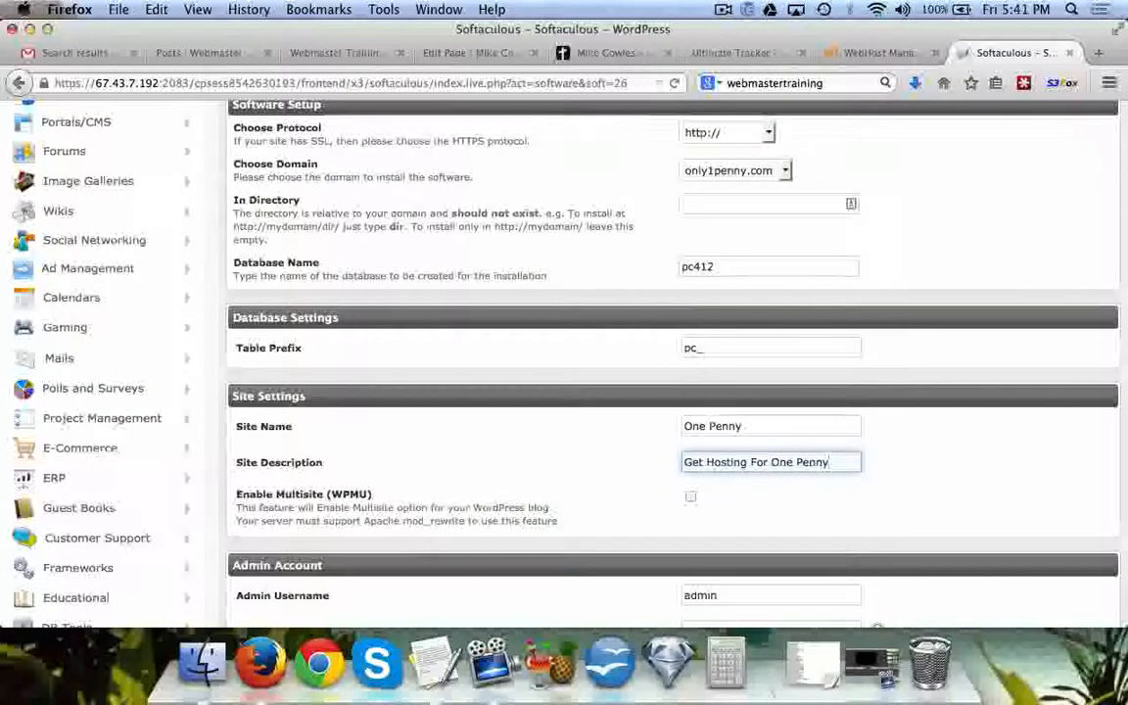
Replace the default admin username with onepenny in the admin account settings.
{"action": "scroll", "coordinate": [672, 362], "scroll_direction": "down", "scroll_amount": 3}
{"action": "scroll", "coordinate": [627, 421], "scroll_direction": "down", "scroll_amount": 1}
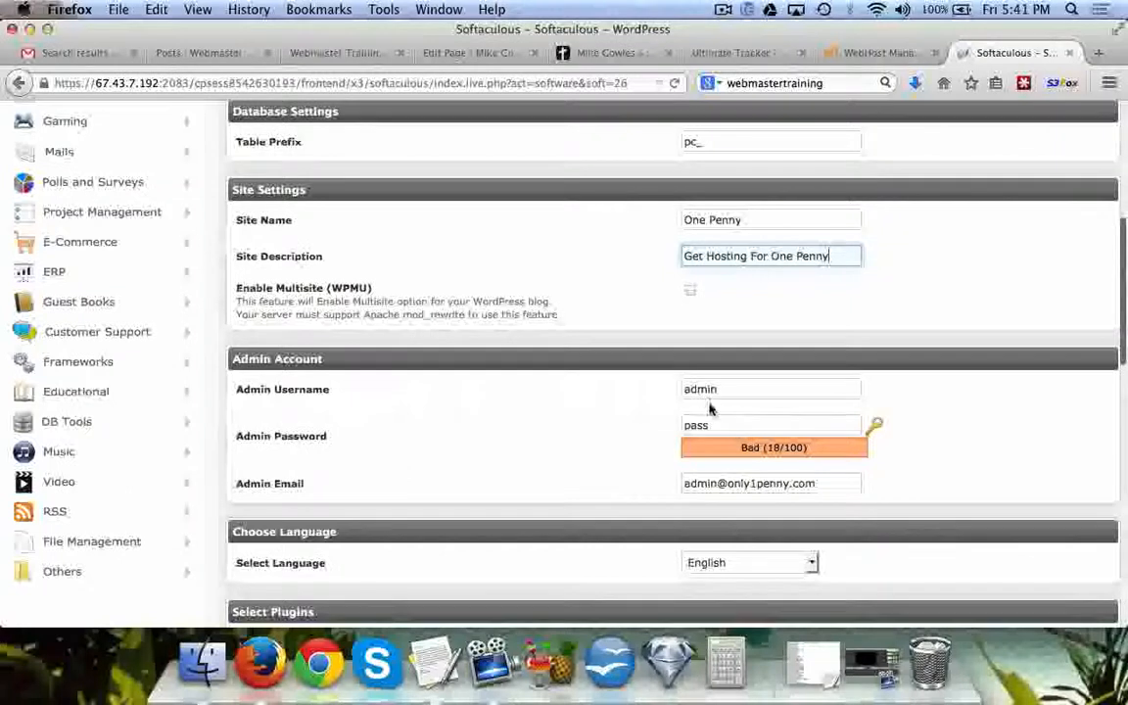
{"action": "left_click_drag", "start_coordinate": [738, 390], "coordinate": [675, 390]}
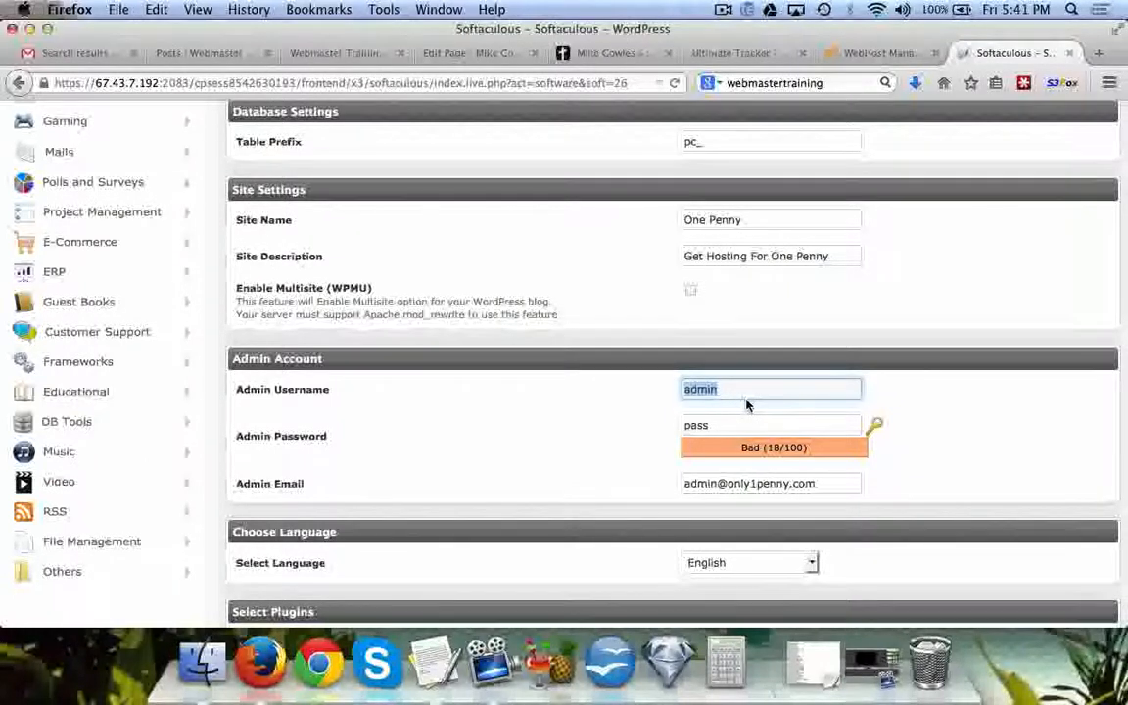
{"action": "type", "text": "onepenny"}
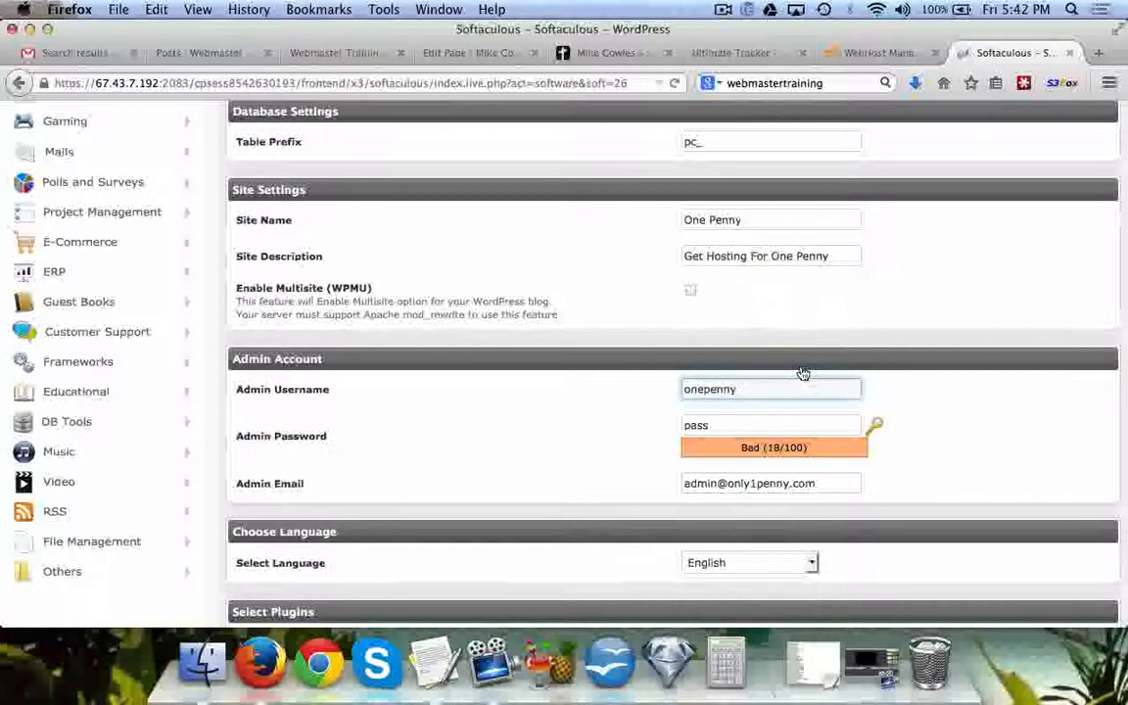
{"action": "scroll", "coordinate": [802, 373], "scroll_direction": "up", "scroll_amount": 5}
{"action": "scroll", "coordinate": [801, 370], "scroll_direction": "down", "scroll_amount": 6}
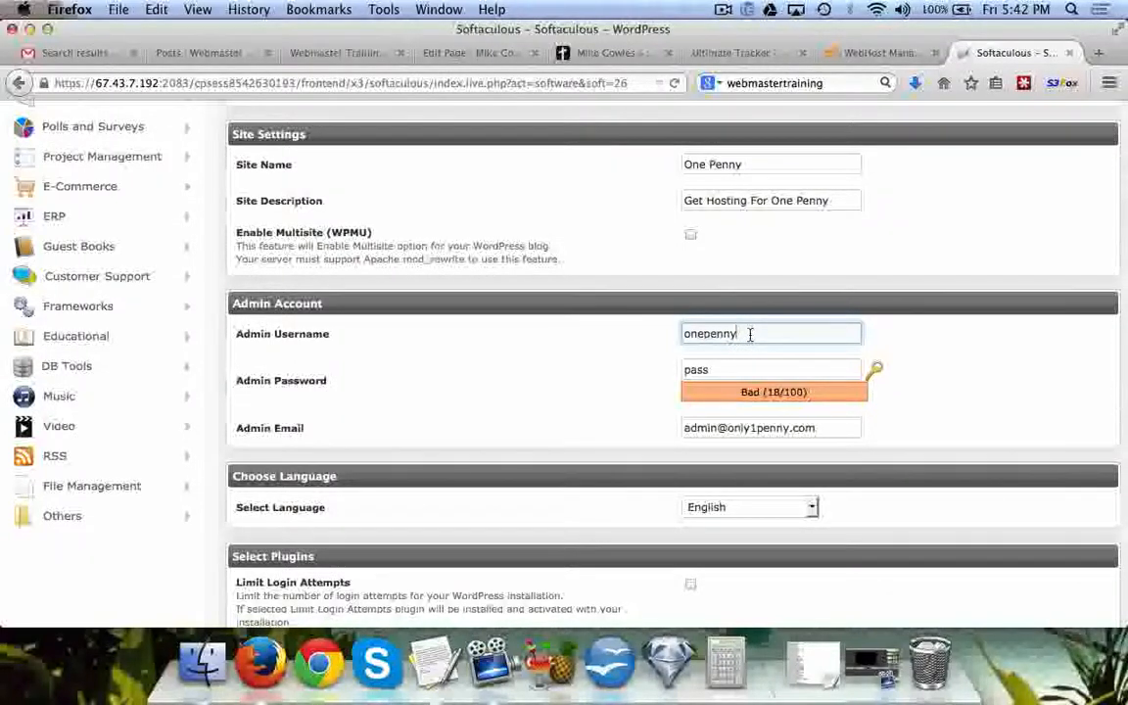
Generate a secure password with LastPass for the WordPress admin account and copy it.
{"action": "left_click", "coordinate": [729, 369]}
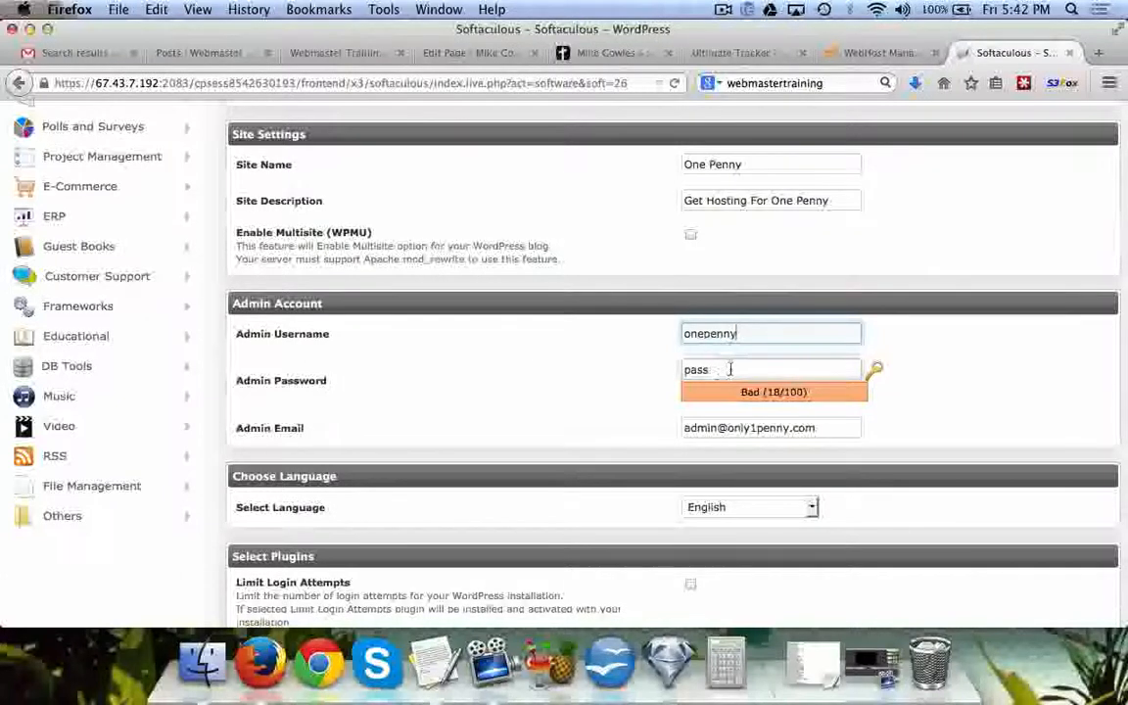
{"action": "left_click_drag", "start_coordinate": [730, 369], "coordinate": [667, 368]}
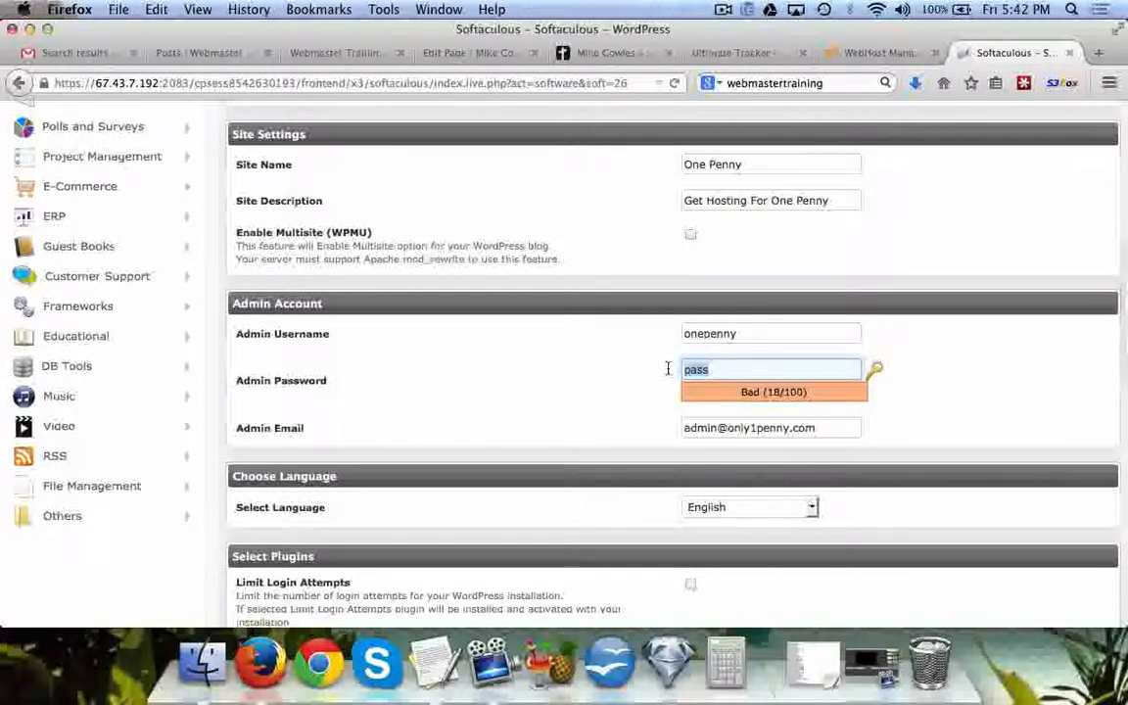
{"action": "right_click", "coordinate": [734, 369]}
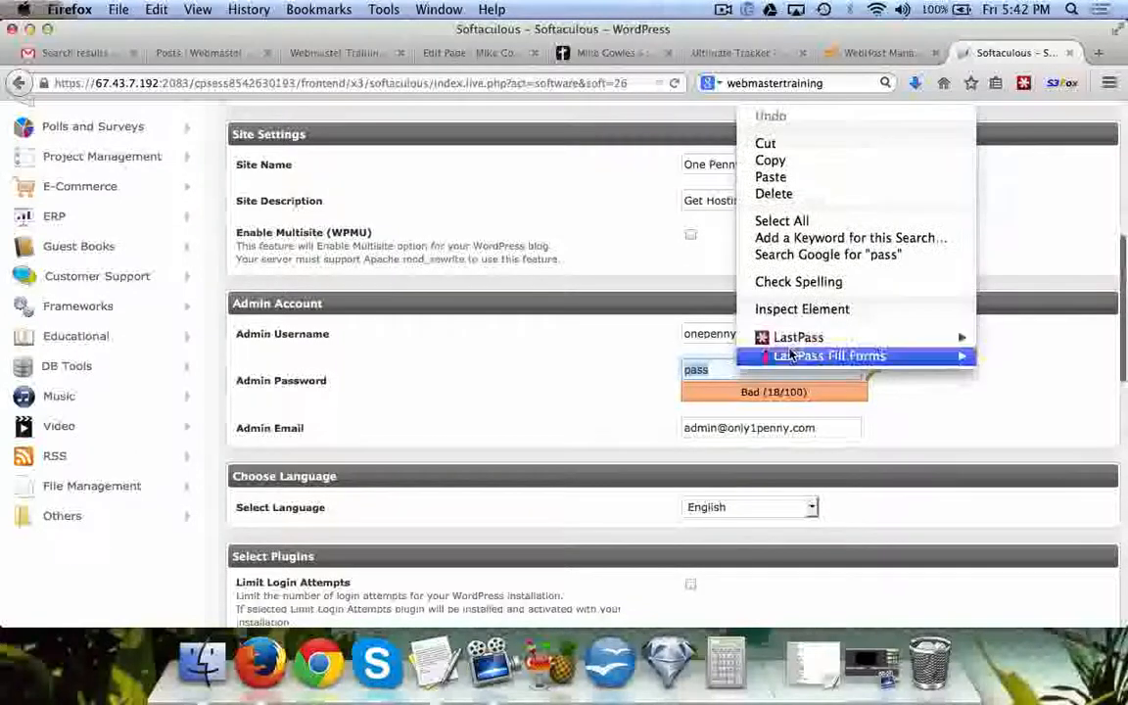
{"action": "mouse_move", "coordinate": [773, 337]}
{"action": "mouse_move", "coordinate": [705, 337]}
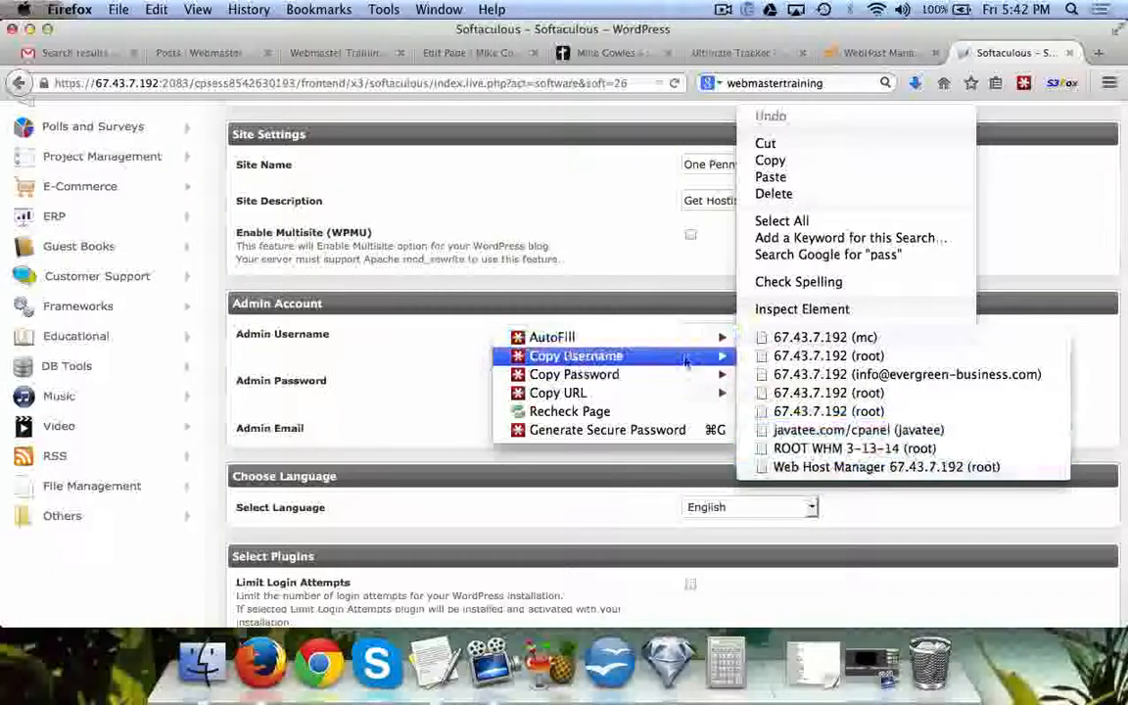
{"action": "left_click", "coordinate": [663, 437]}
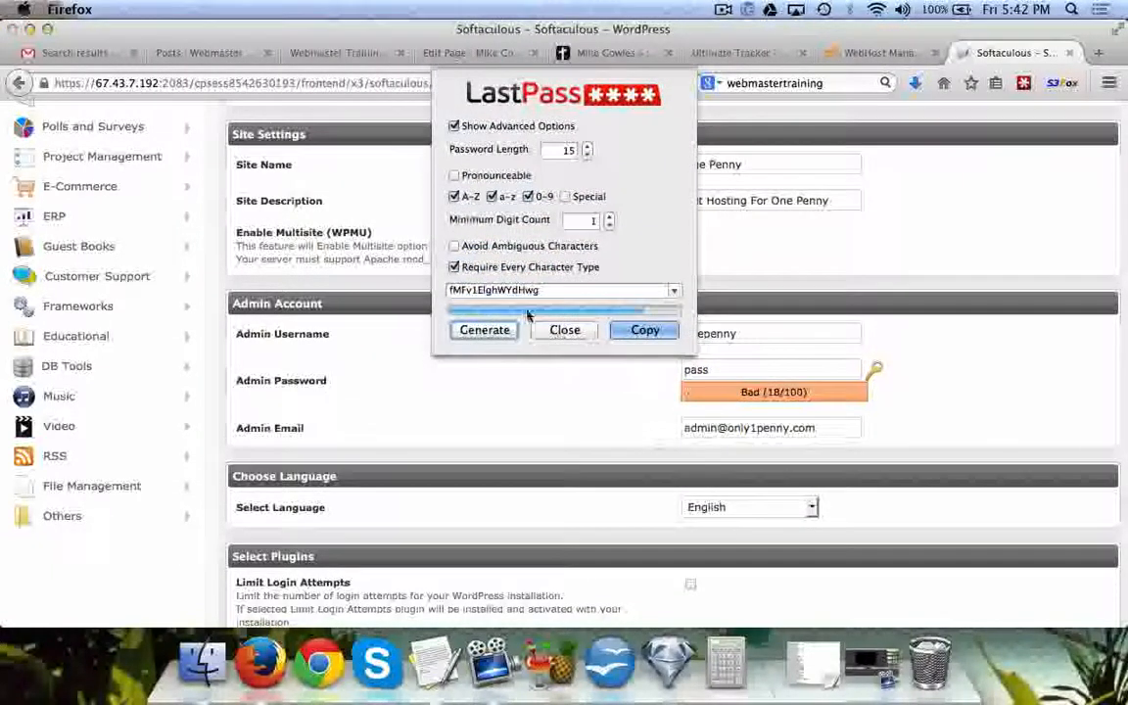
{"action": "left_click_drag", "start_coordinate": [548, 290], "coordinate": [424, 287]}
{"action": "key", "text": "super+c"}
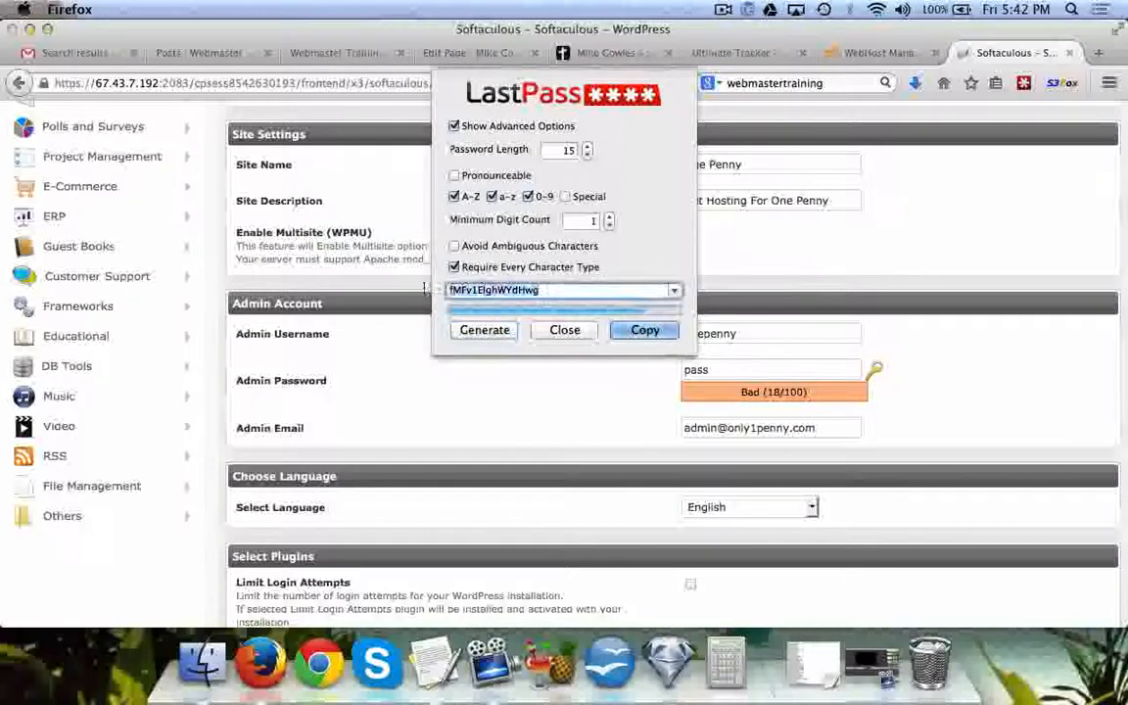
Close the password generator and replace the default admin password with the copied password.
{"action": "left_click", "coordinate": [565, 330]}
{"action": "double_click", "coordinate": [728, 375]}
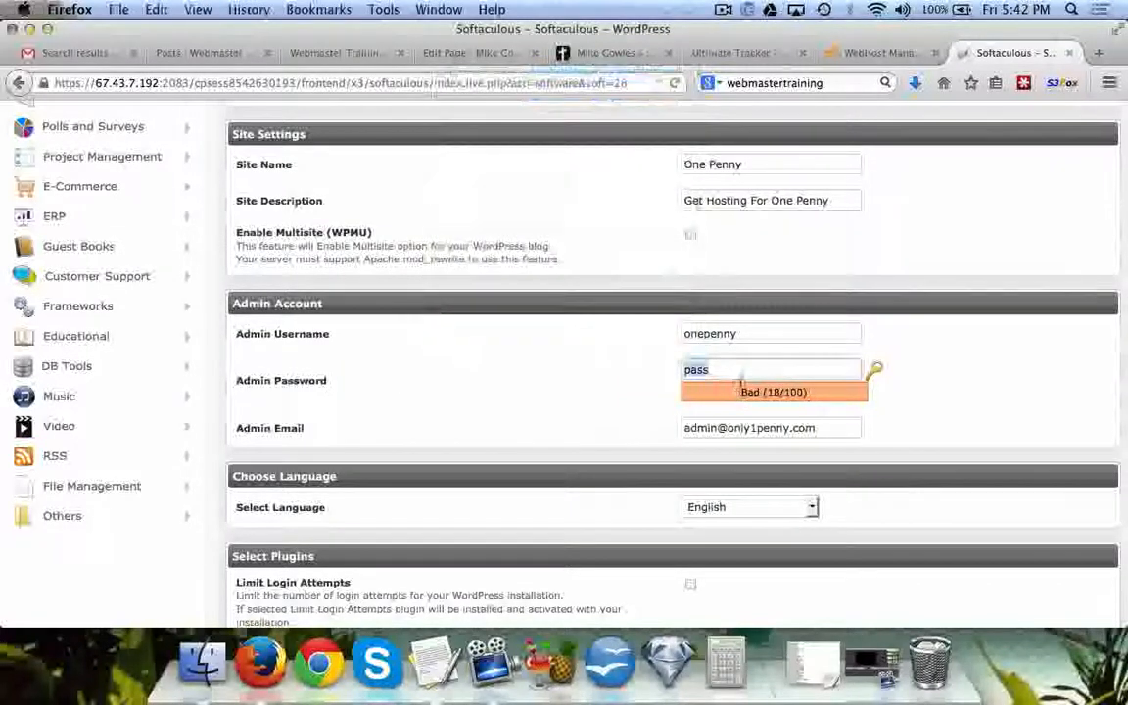
{"action": "key", "text": "super+v"}
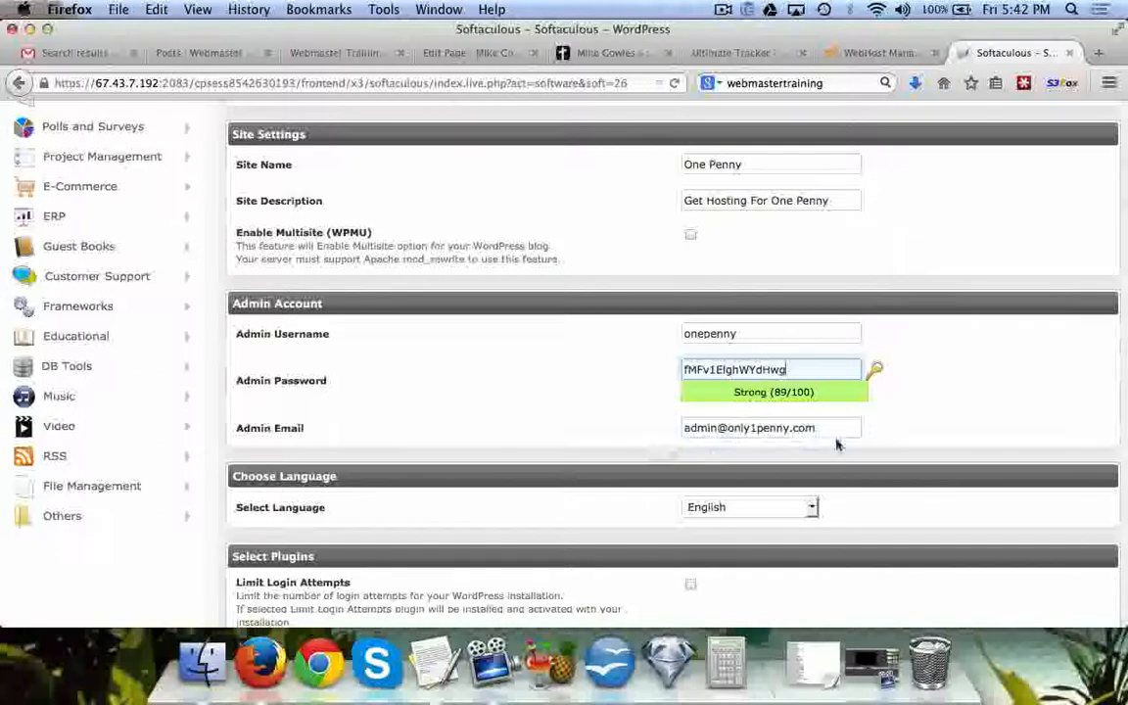
{"action": "left_click", "coordinate": [792, 427]}
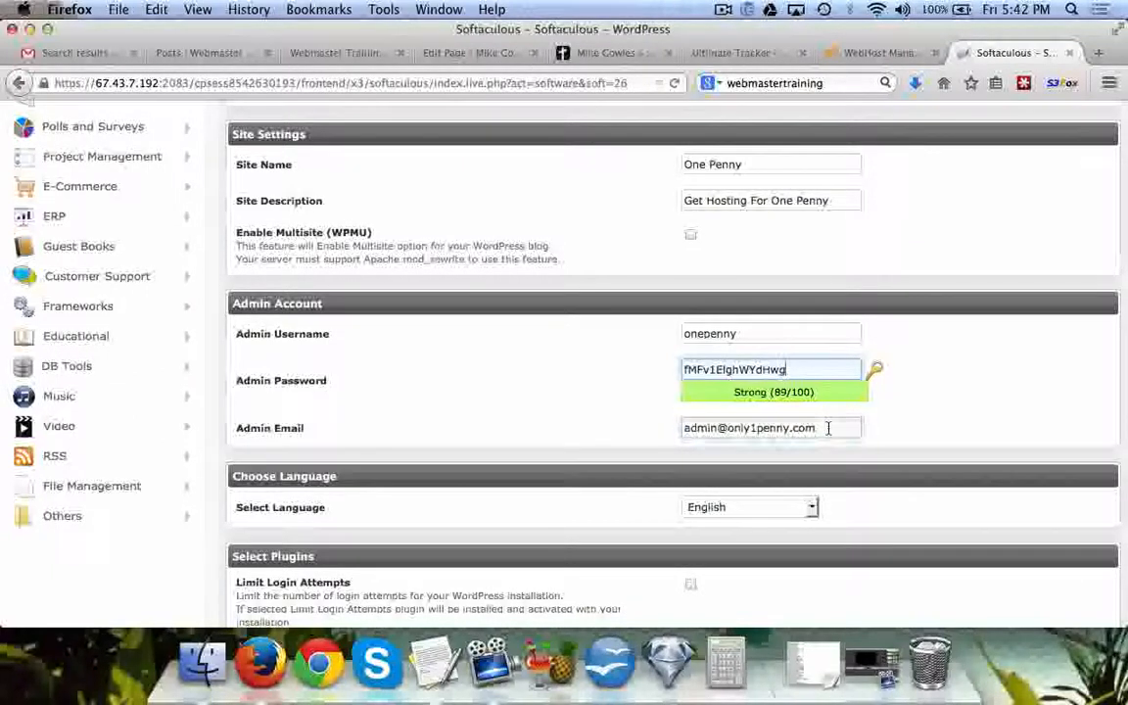
{"action": "left_click", "coordinate": [812, 428]}
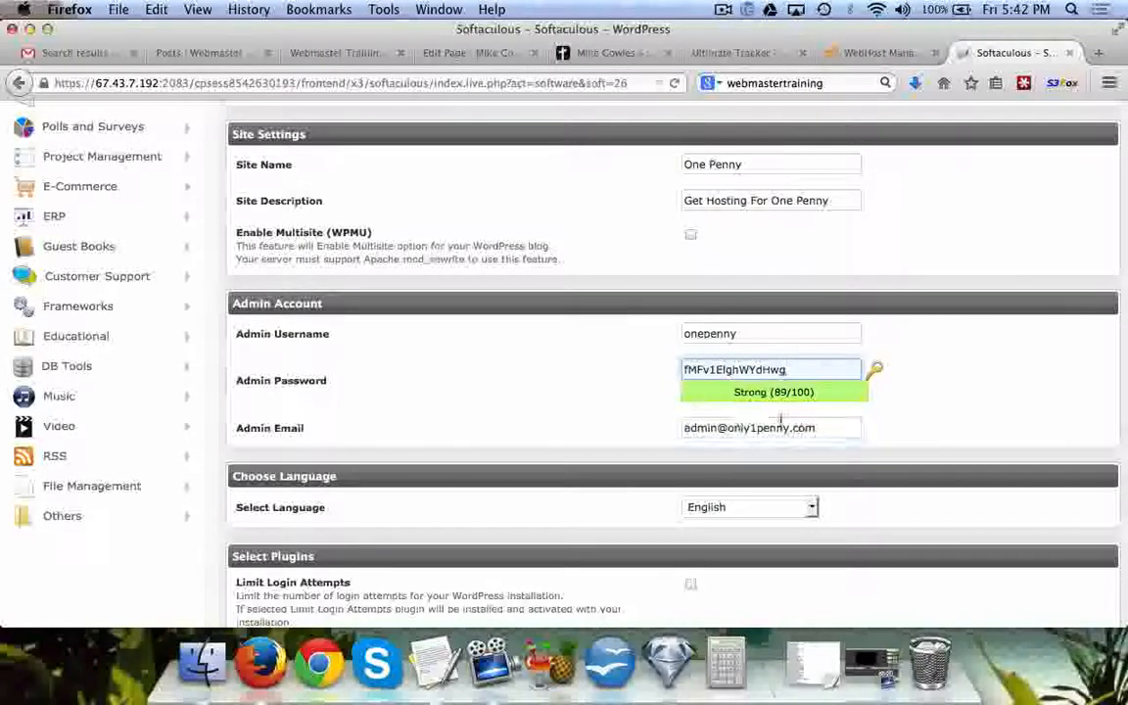
Include the Limit Login Attempts plugin and start the WordPress installation without selecting a theme.
{"action": "scroll", "coordinate": [853, 437], "scroll_direction": "down", "scroll_amount": 5}
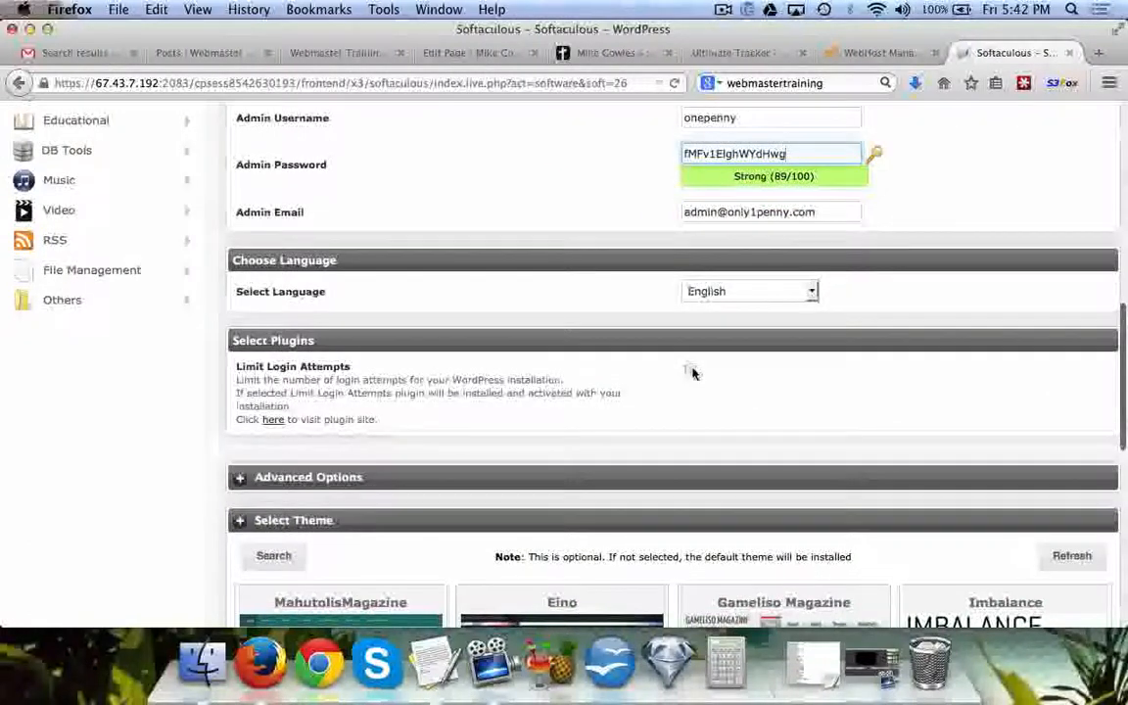
{"action": "left_click", "coordinate": [690, 370]}
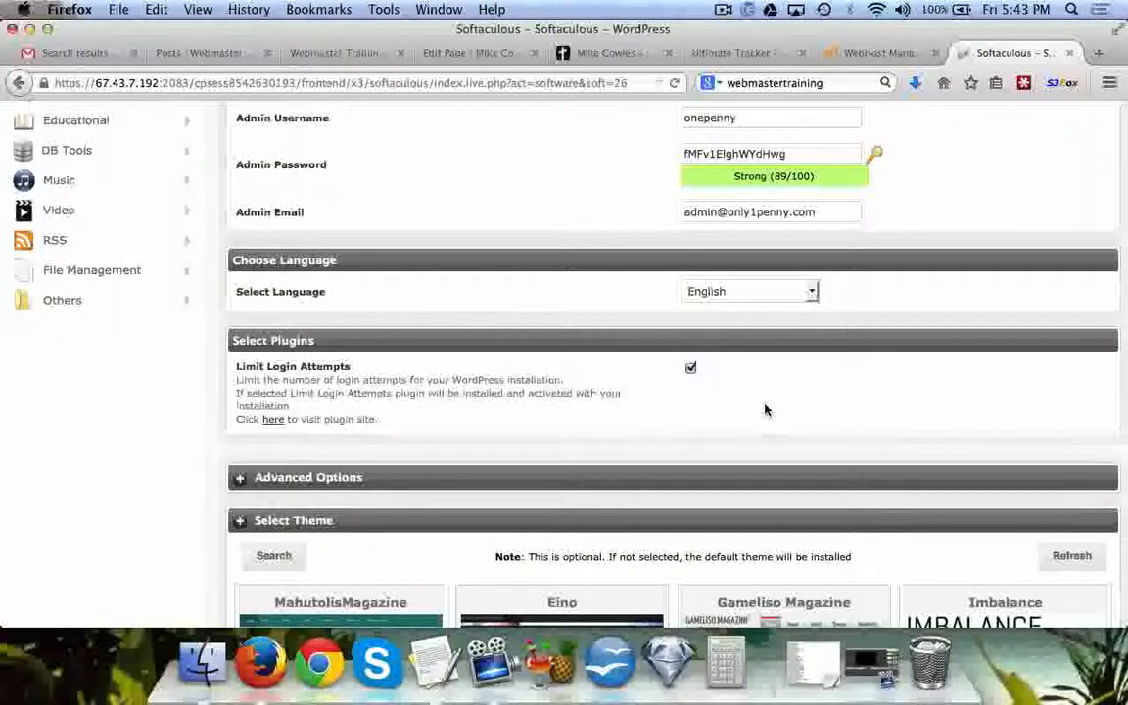
{"action": "scroll", "coordinate": [766, 410], "scroll_direction": "down", "scroll_amount": 10}
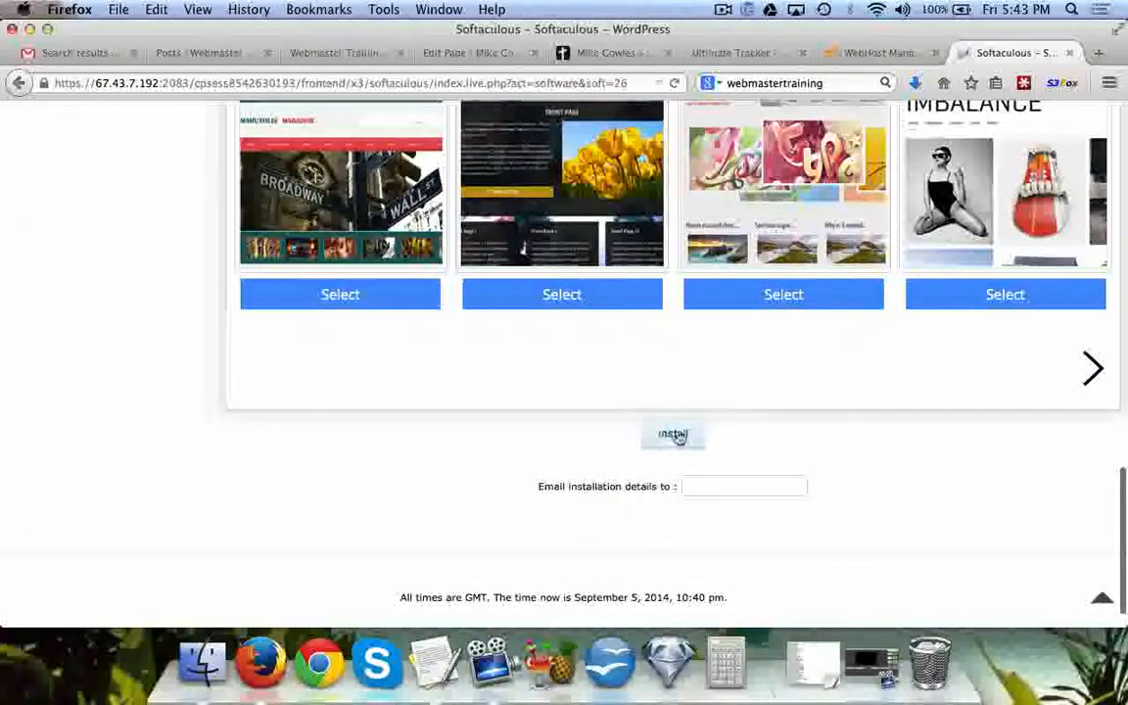
{"action": "left_click", "coordinate": [675, 434]}
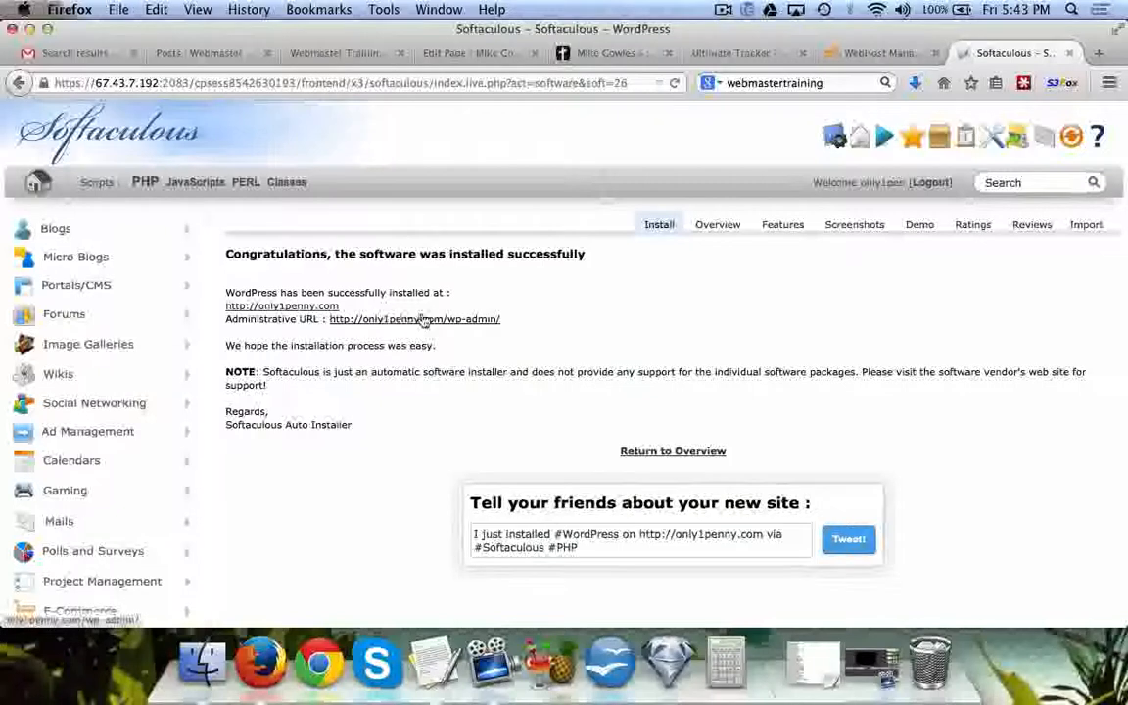
View the newly installed only1penny.com site, then return to the Softaculous installation page.
{"action": "left_click", "coordinate": [300, 308]}
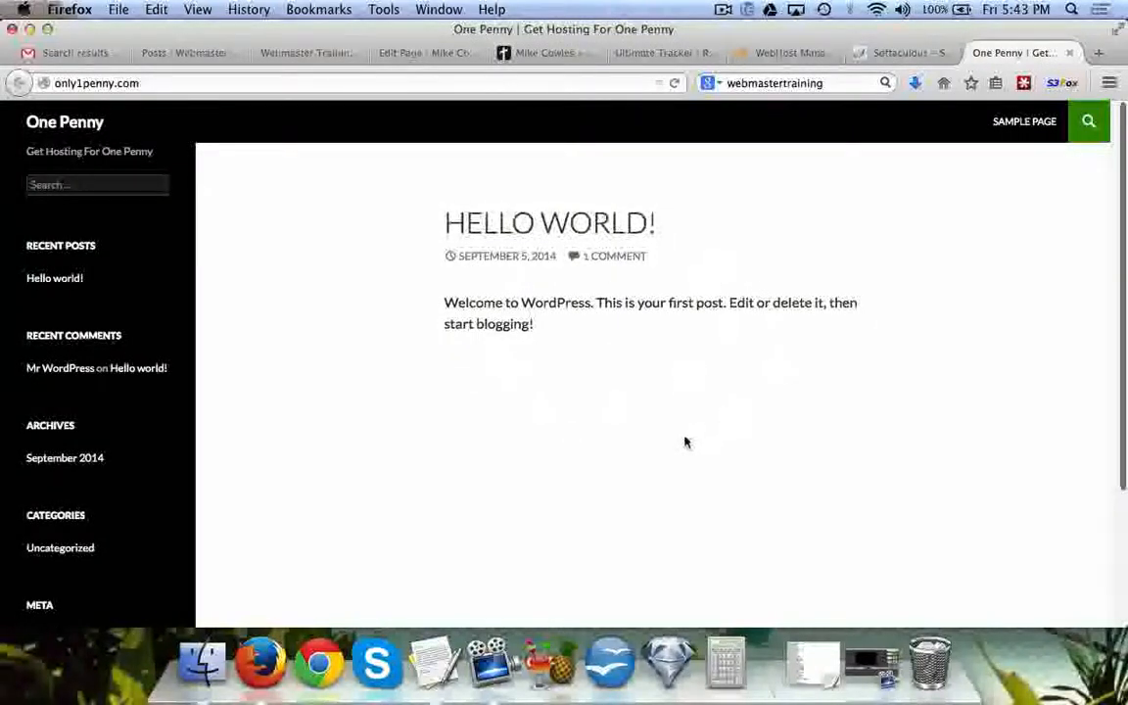
{"action": "left_click", "coordinate": [877, 51]}
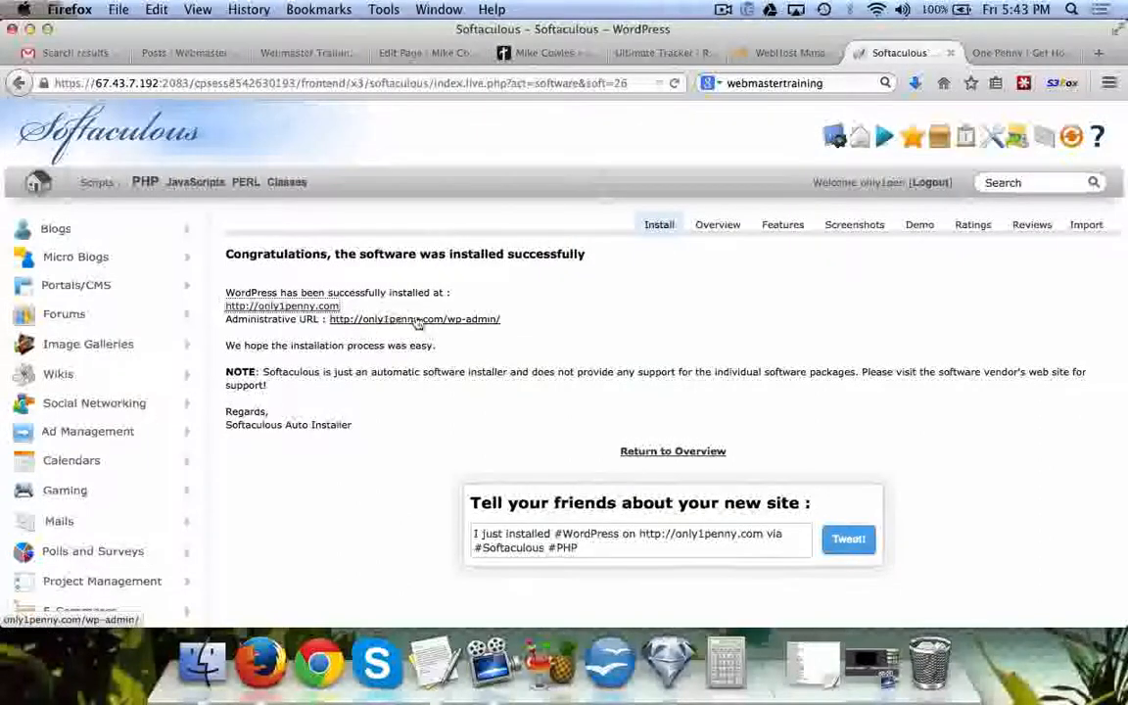